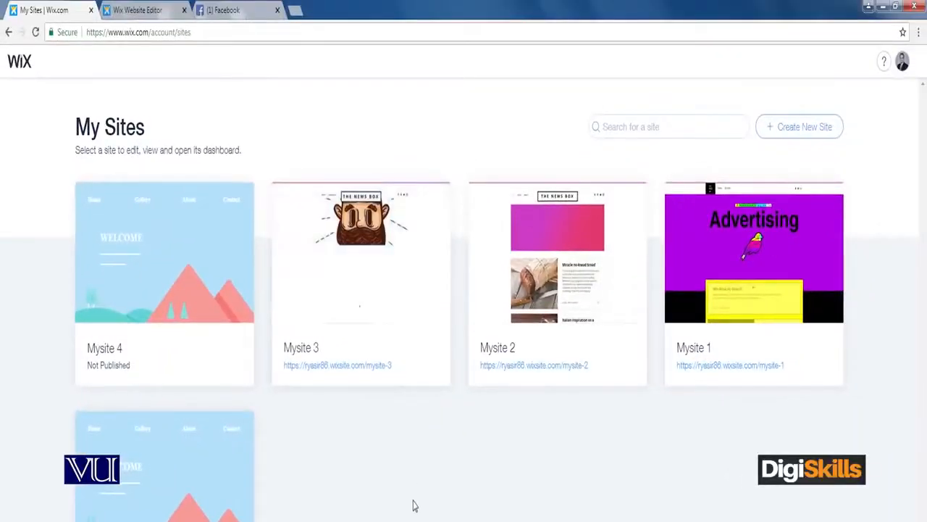
- Start a new Online Store website and choose to build it from a template with the Wix Editor
left_click(802, 135)
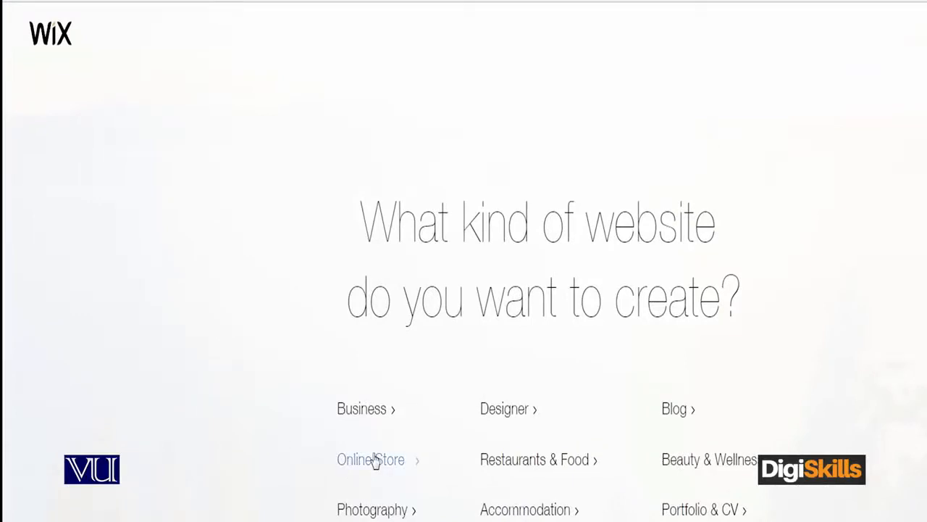
left_click(374, 460)
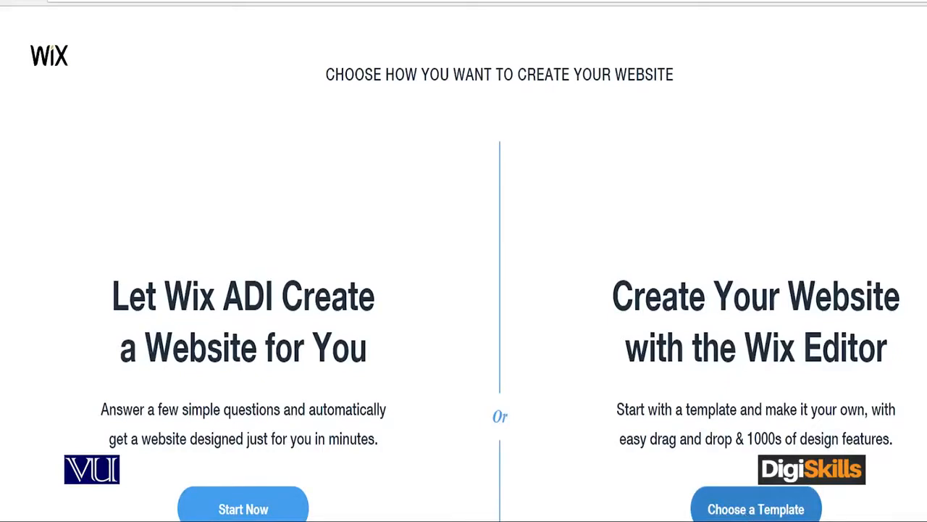
left_click(739, 517)
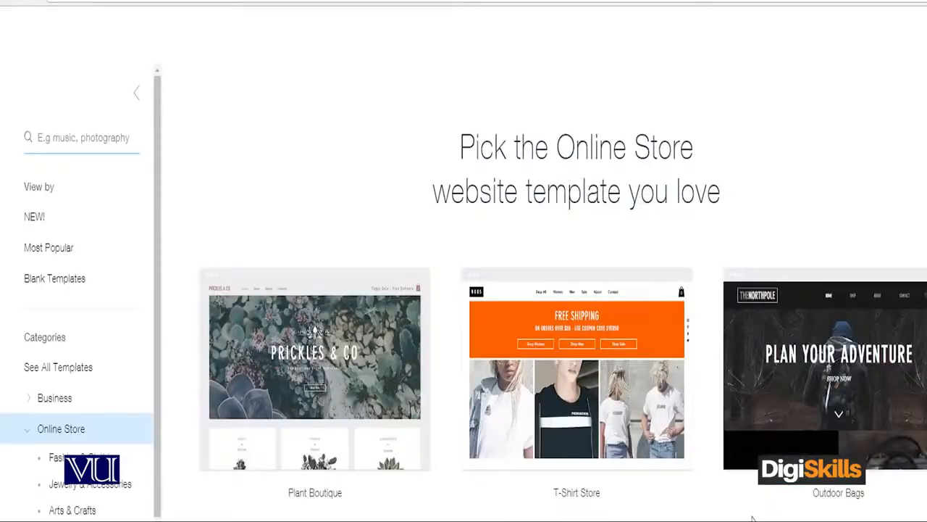
- Browse the Online Store templates and open the preview of the Cap Hats template
mouse_move(635, 435)
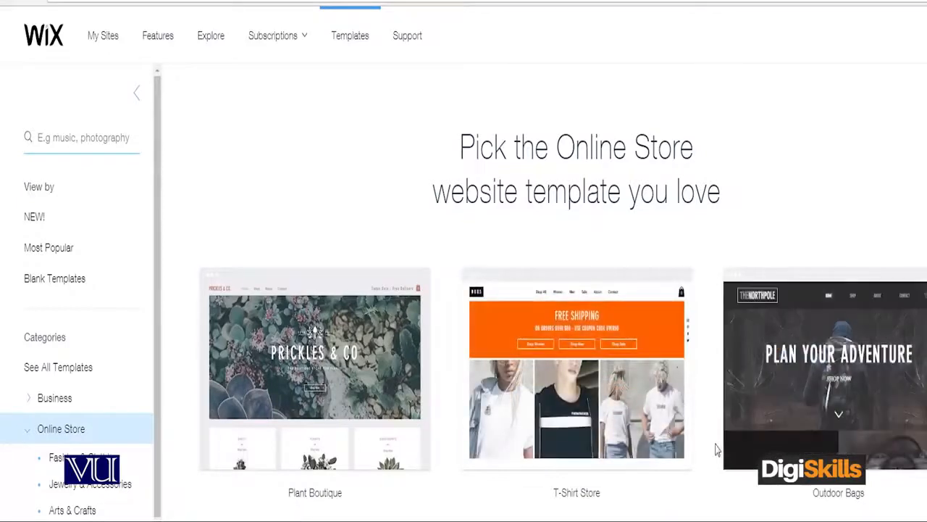
scroll(714, 498, "down", 7)
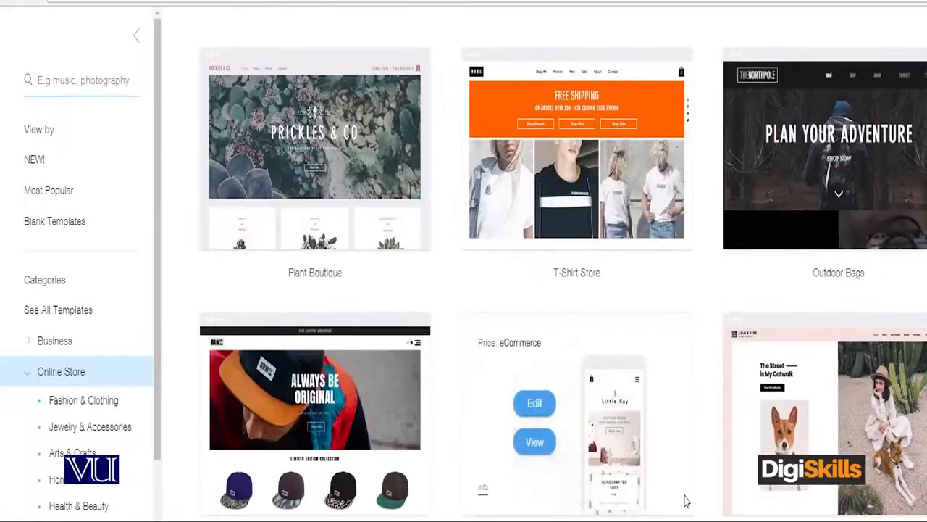
scroll(714, 505, "down", 4)
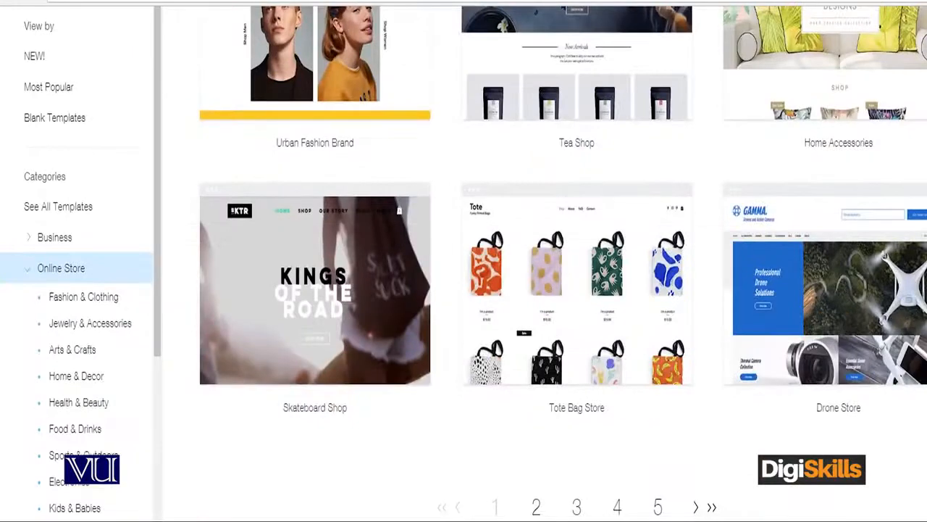
scroll(464, 290, "up", 8)
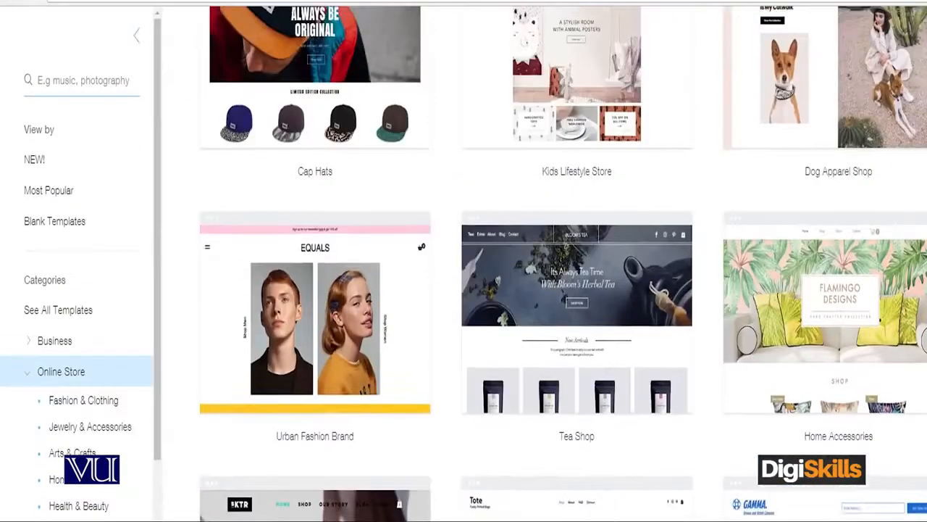
scroll(507, 290, "up", 5)
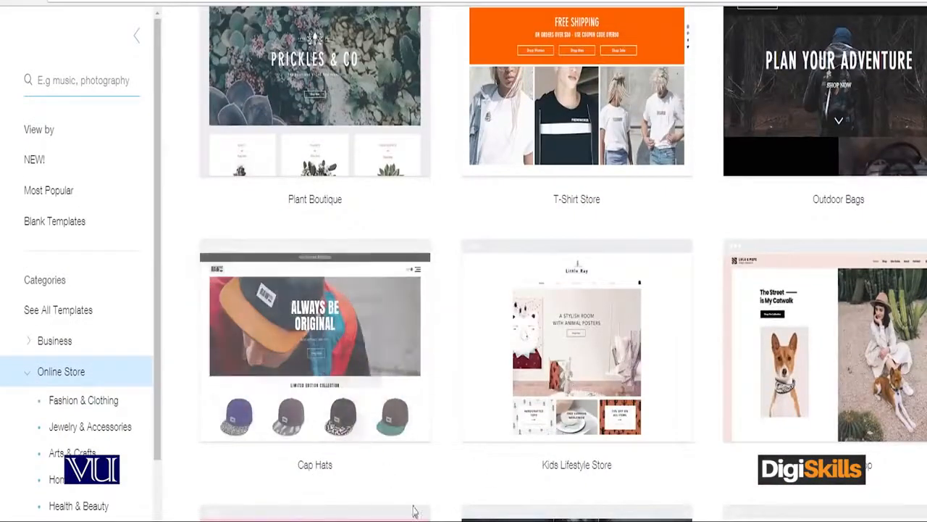
mouse_move(299, 419)
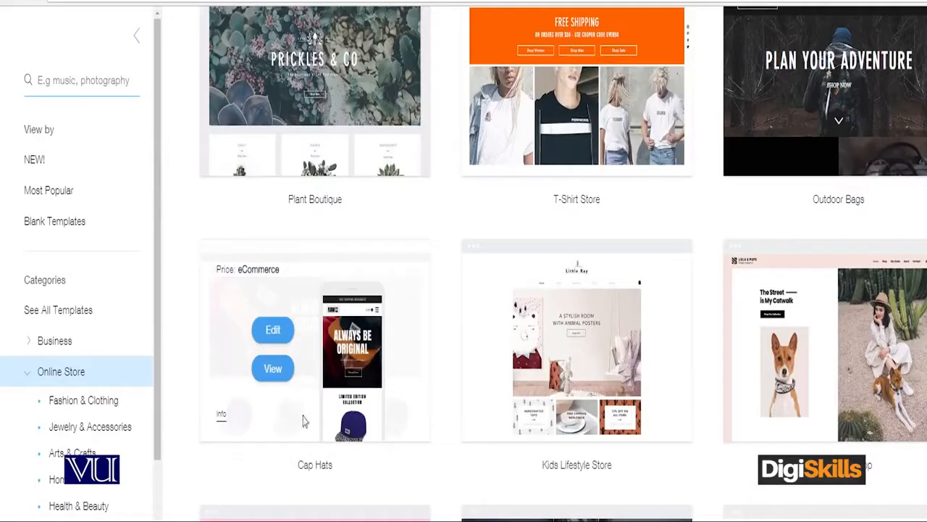
left_click(273, 370)
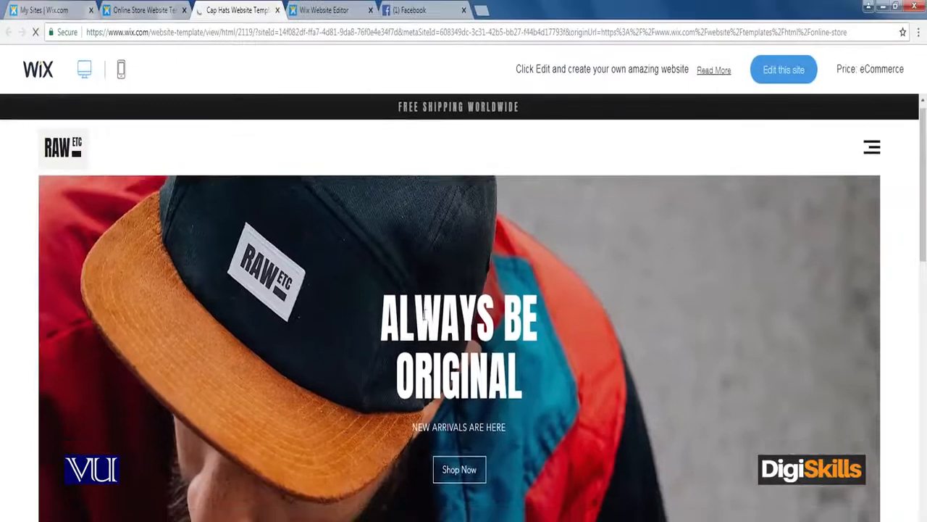
- Examine the Cap Hats template's home page, from the hero image through the Limited Edition Collection products to the photo gallery
scroll(528, 311, "down", 5)
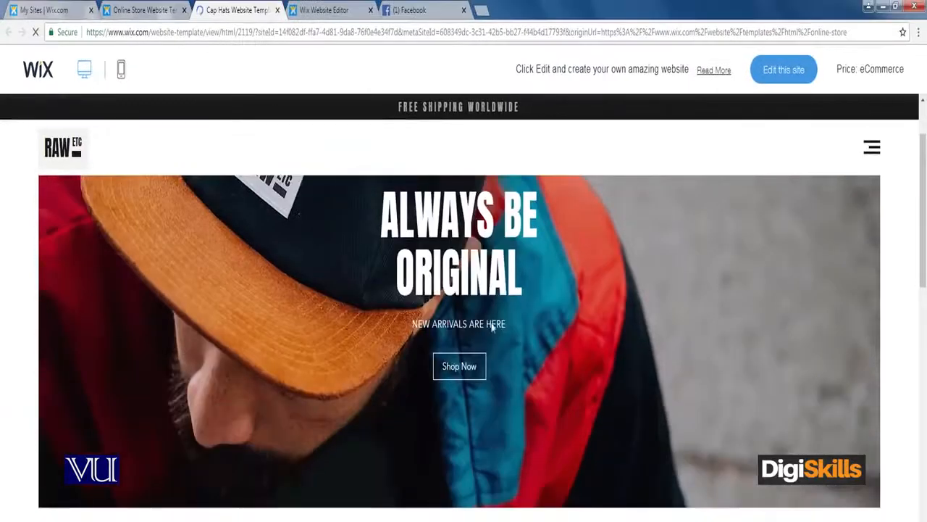
scroll(492, 327, "up", 5)
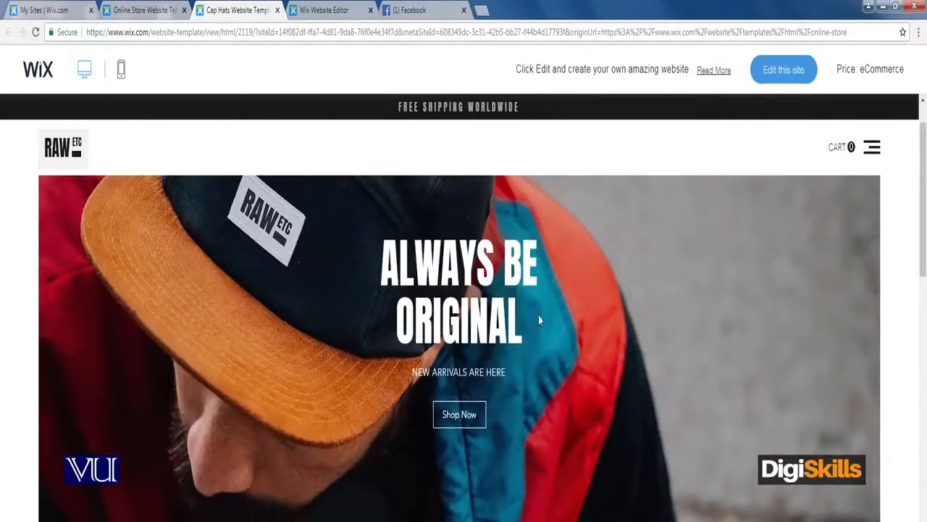
scroll(539, 316, "down", 2)
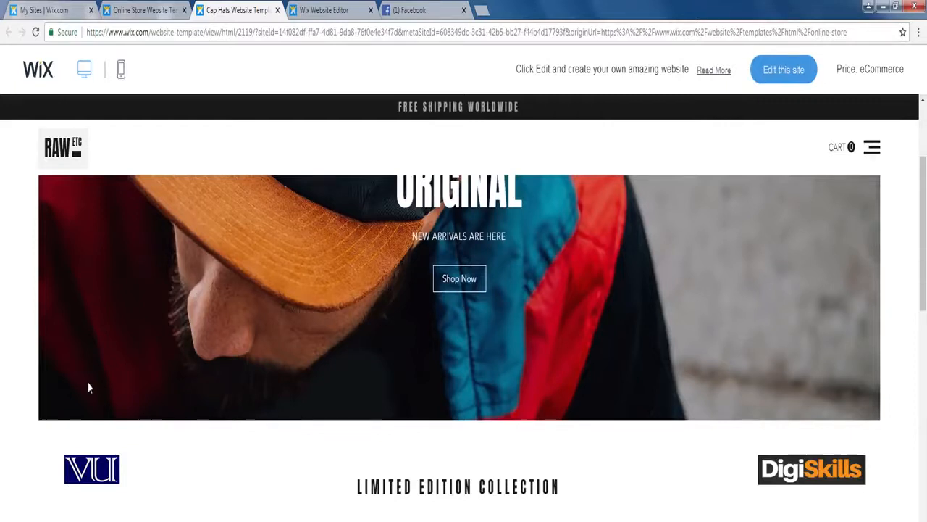
scroll(21, 413, "down", 2)
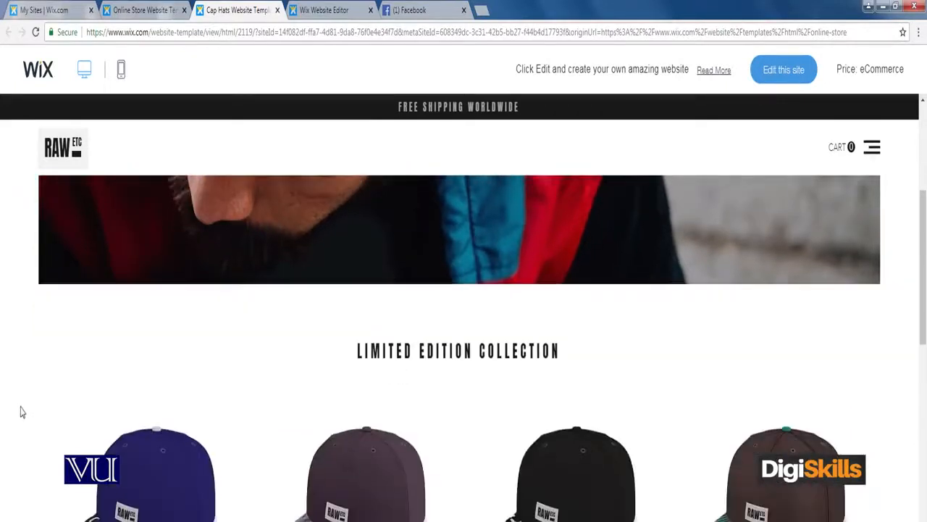
scroll(239, 420, "down", 1)
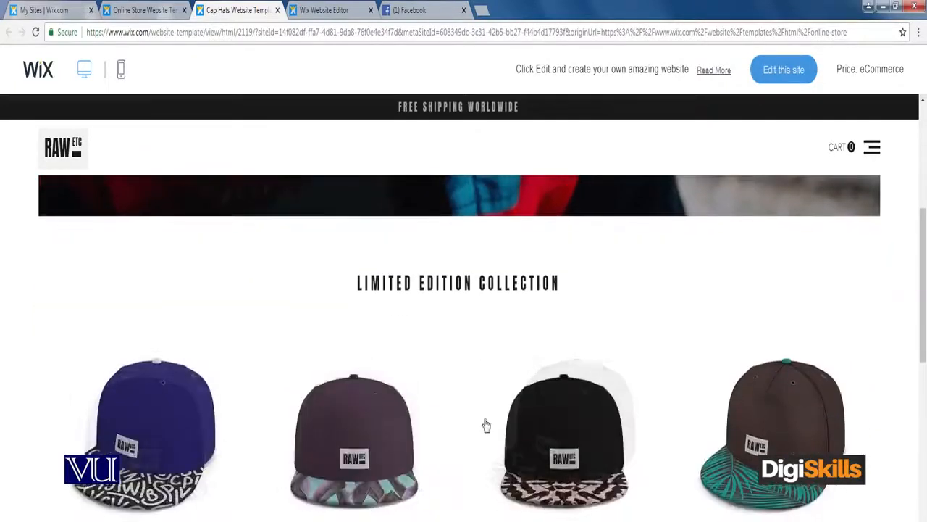
scroll(484, 425, "down", 2)
scroll(589, 455, "down", 3)
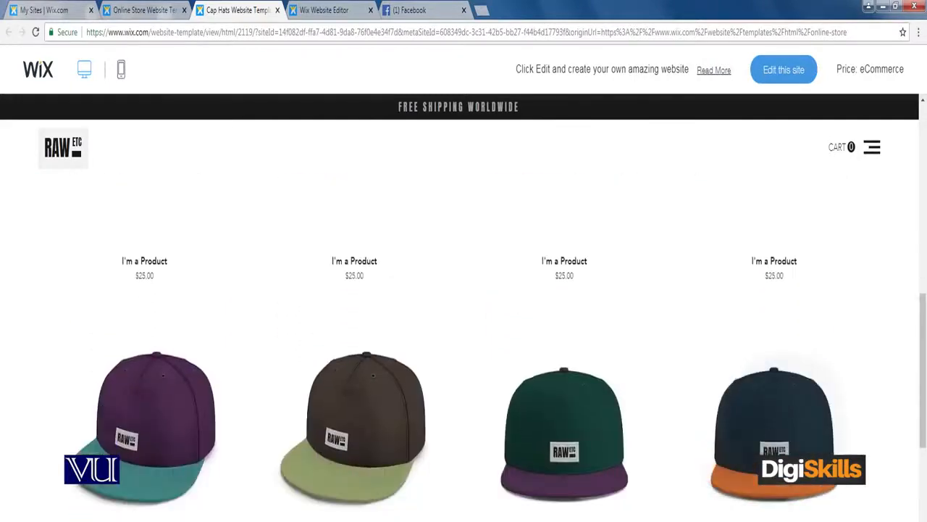
scroll(589, 455, "up", 3)
scroll(581, 508, "up", 2)
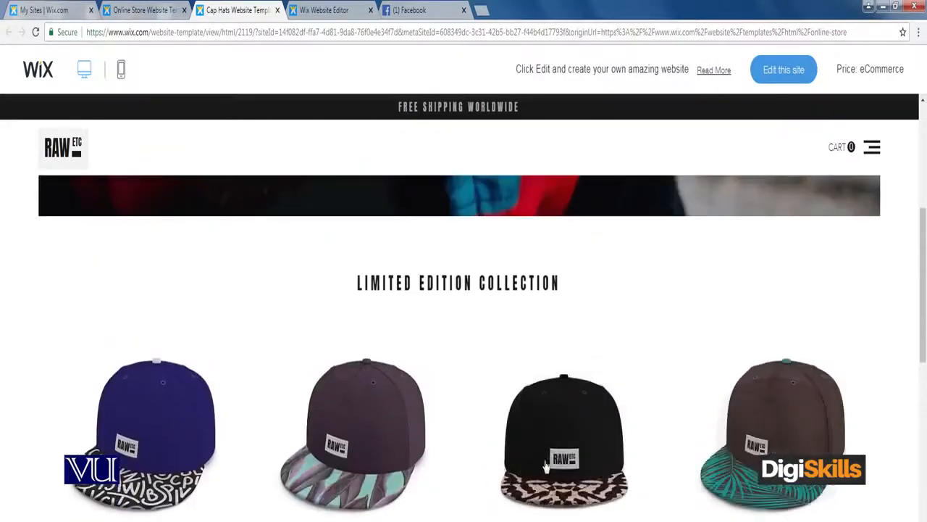
scroll(607, 506, "down", 3)
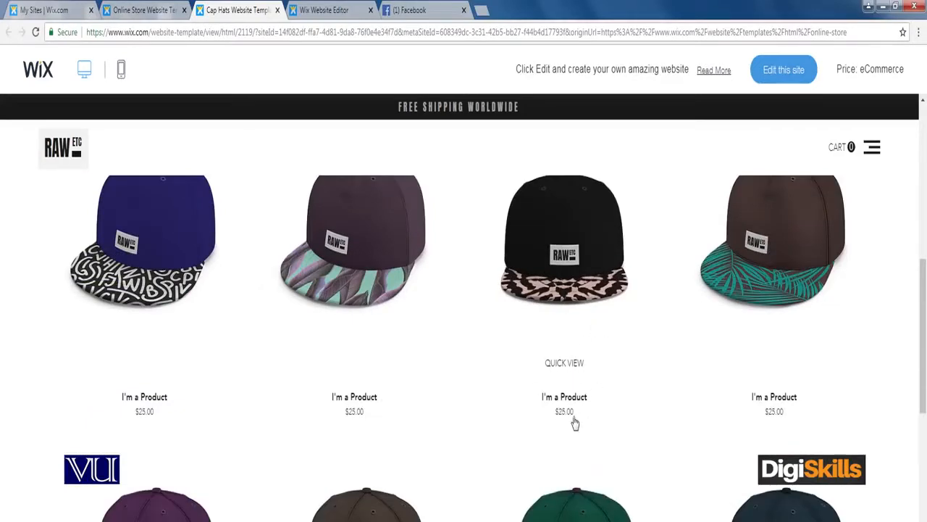
scroll(574, 423, "down", 10)
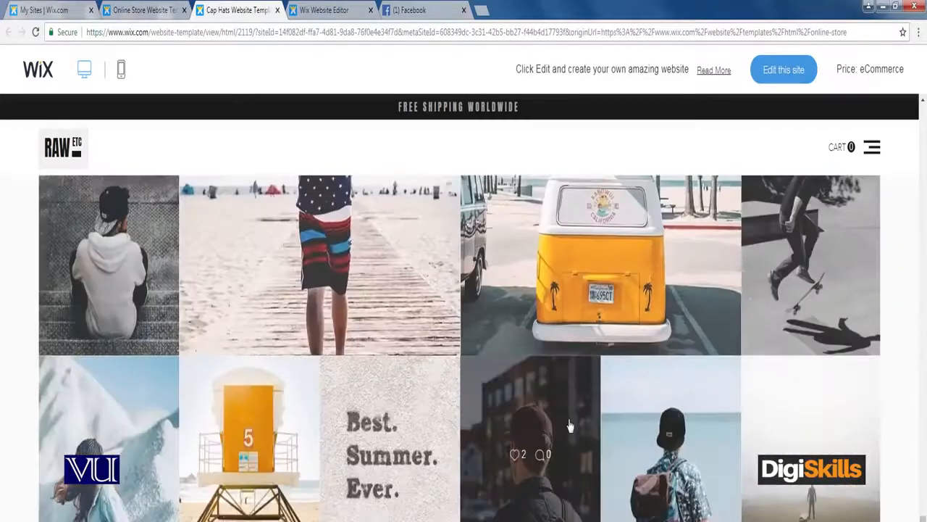
scroll(570, 426, "down", 2)
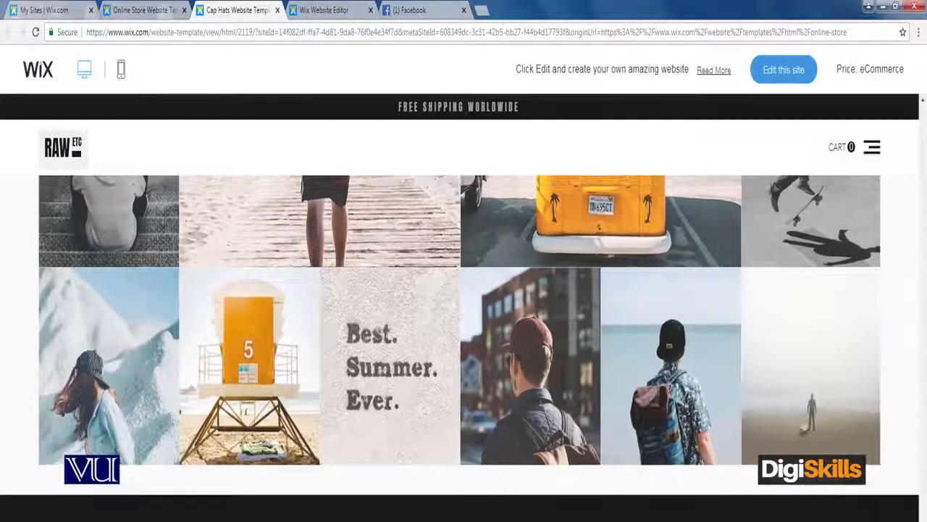
scroll(505, 519, "up", 15)
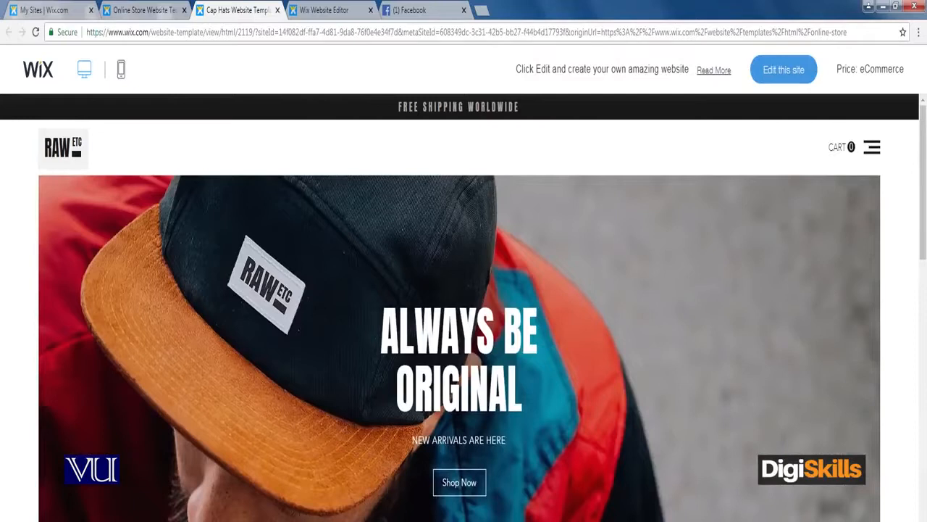
- Open the Cap Hats template for editing and close the older Wix Website Editor browser tab
left_click(783, 78)
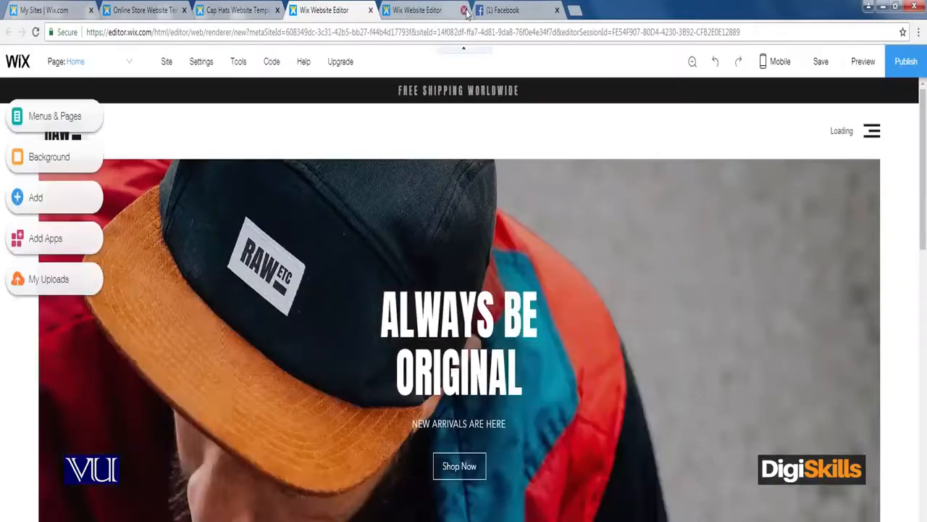
left_click(464, 11)
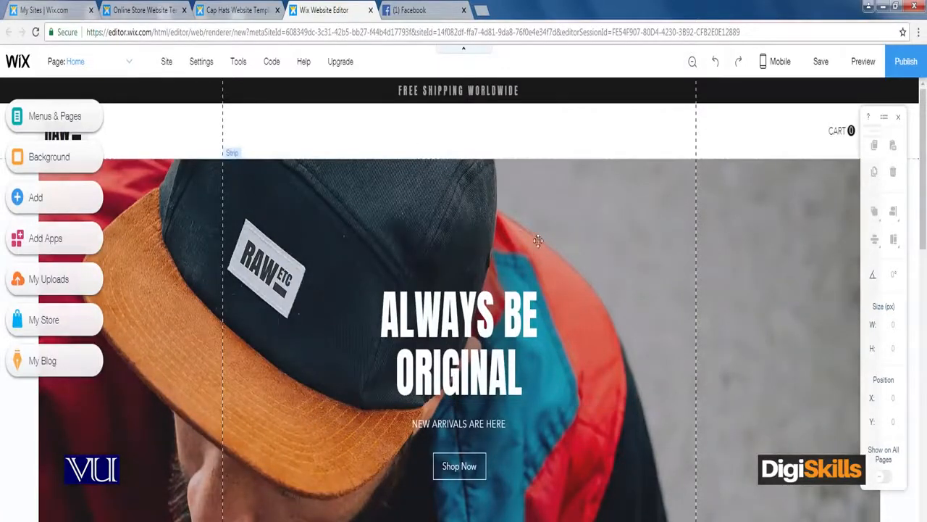
- Inspect the Home page in the editor, including the hero strip, the free-shipping text, the product gallery and the Instagram section
left_click(521, 290)
left_click(714, 302)
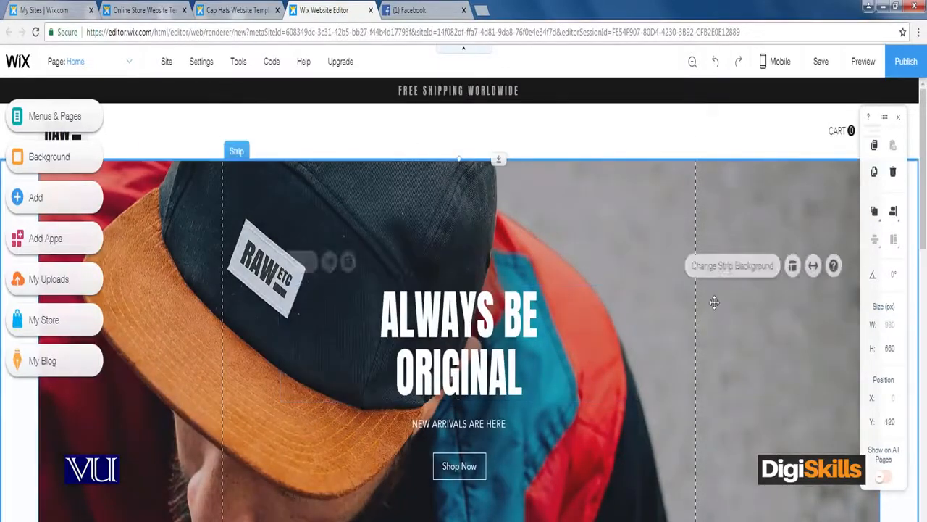
left_click(435, 91)
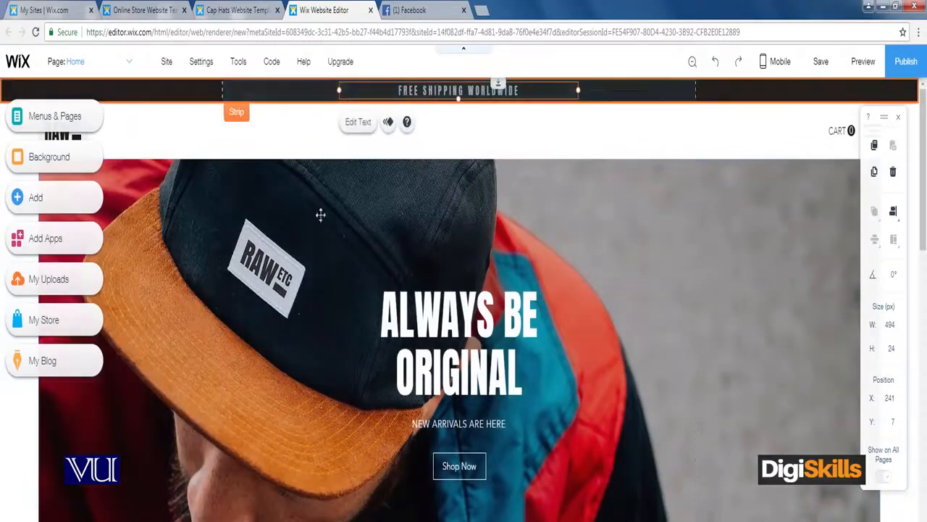
scroll(384, 317, "down", 4)
scroll(319, 484, "down", 15)
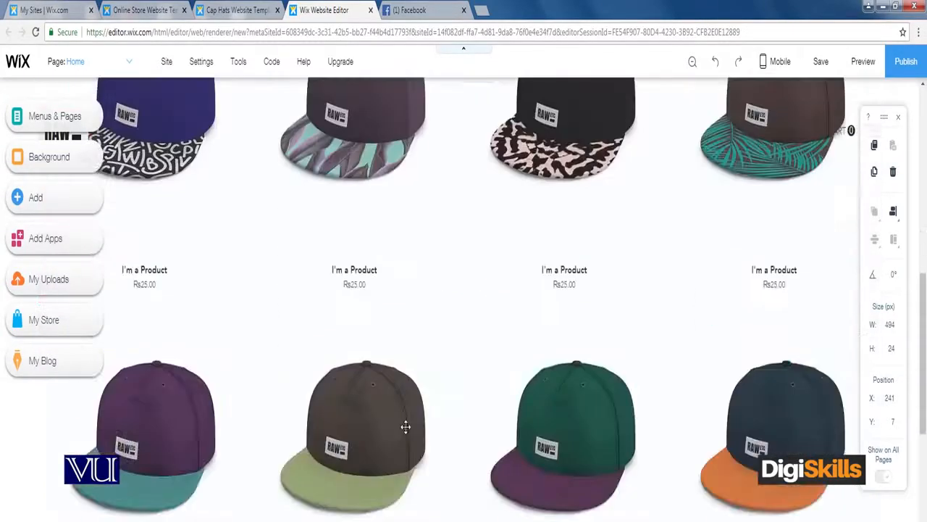
scroll(407, 421, "down", 3)
scroll(407, 422, "up", 10)
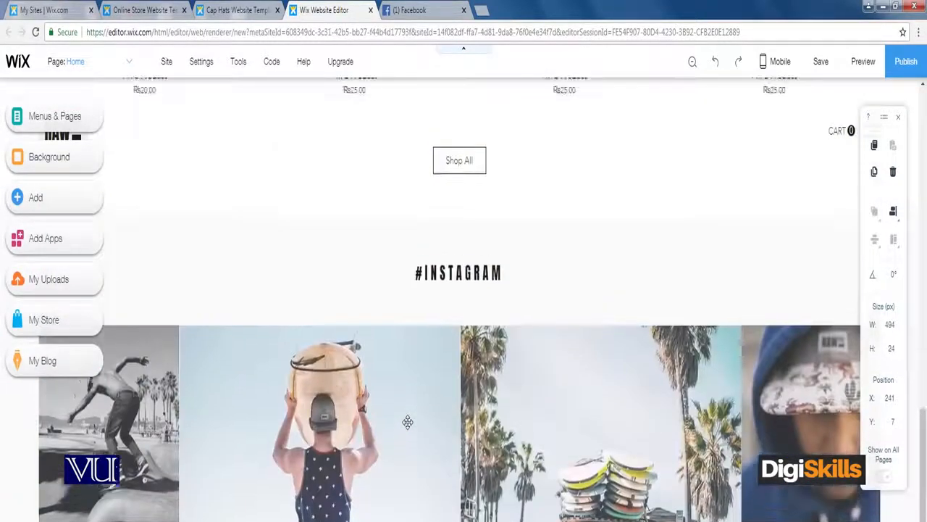
scroll(407, 422, "up", 8)
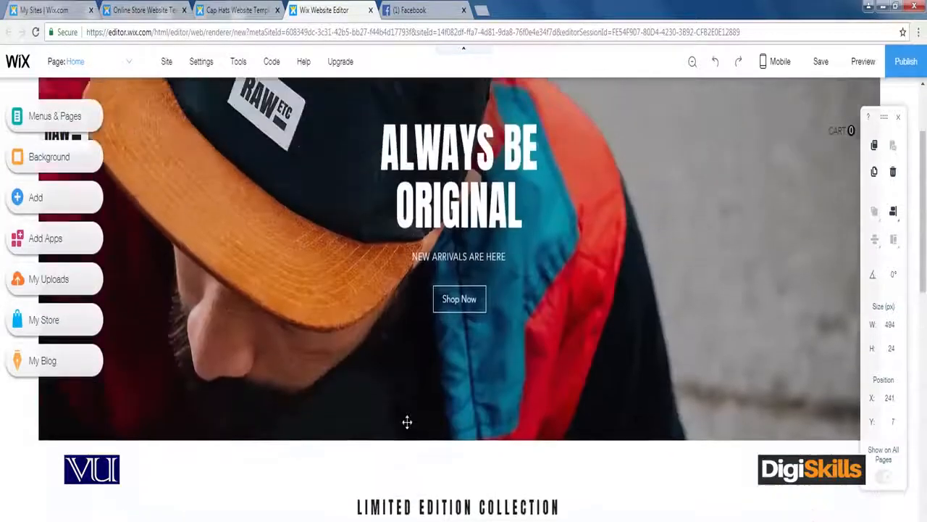
scroll(407, 422, "down", 4)
scroll(407, 422, "down", 2)
scroll(406, 410, "up", 1)
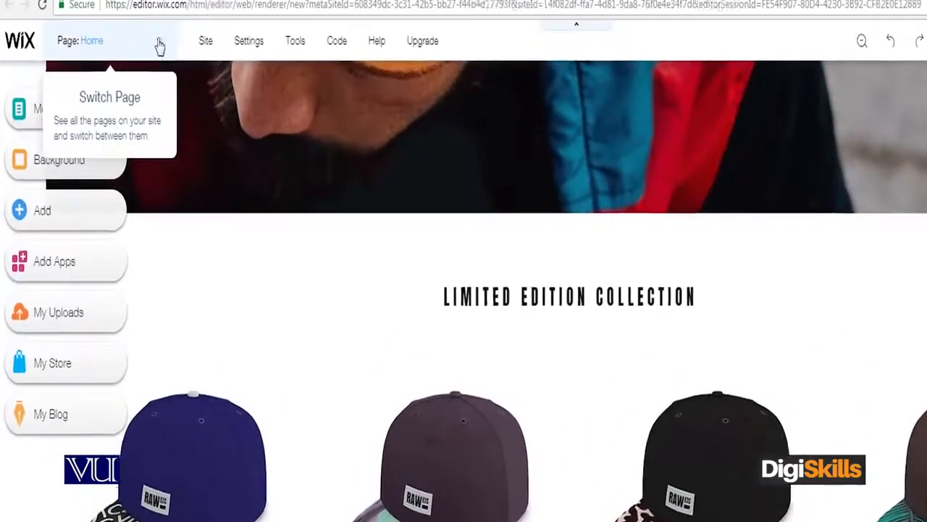
- Switch to the Shop page and open product management for its New Arrivals grid gallery
left_click(128, 63)
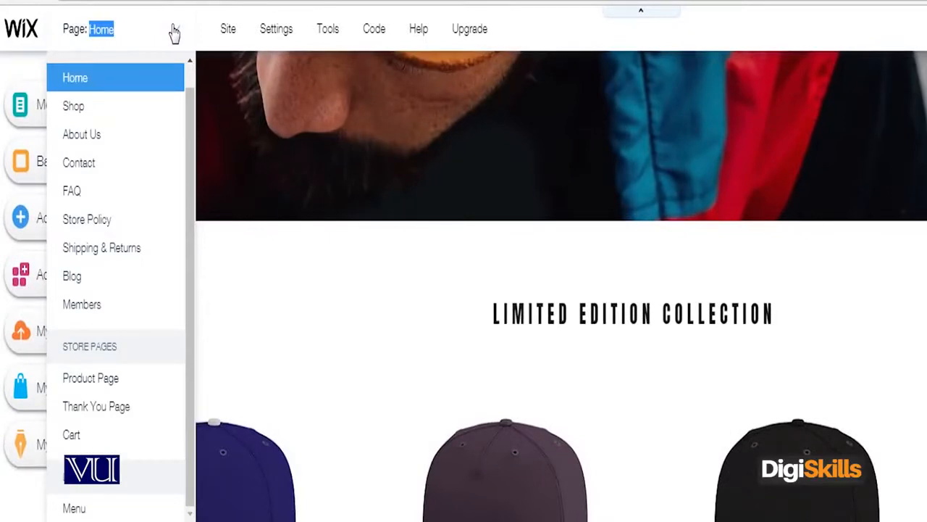
left_click(75, 112)
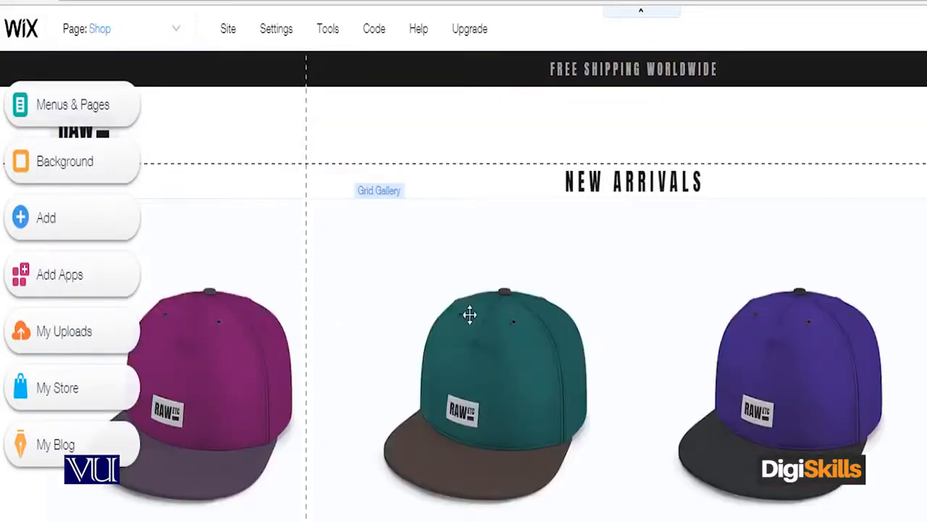
scroll(855, 363, "down", 10)
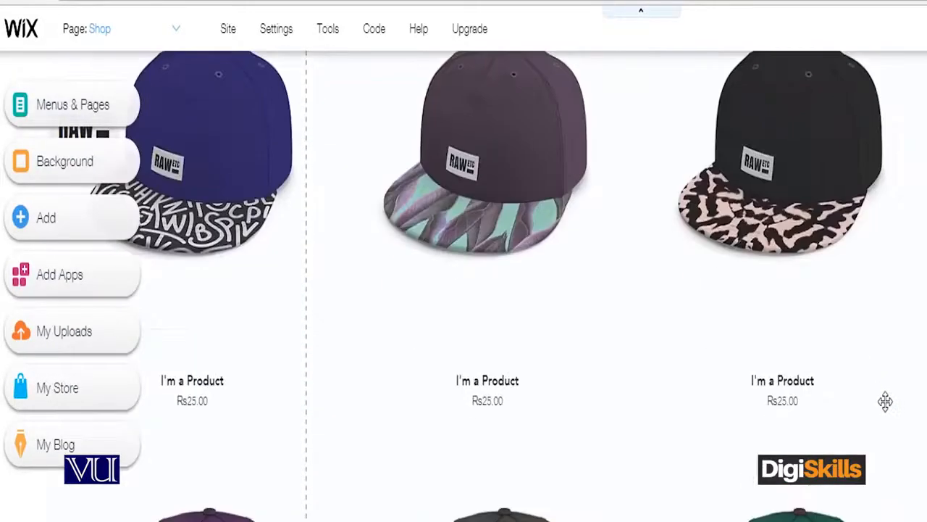
scroll(884, 400, "up", 10)
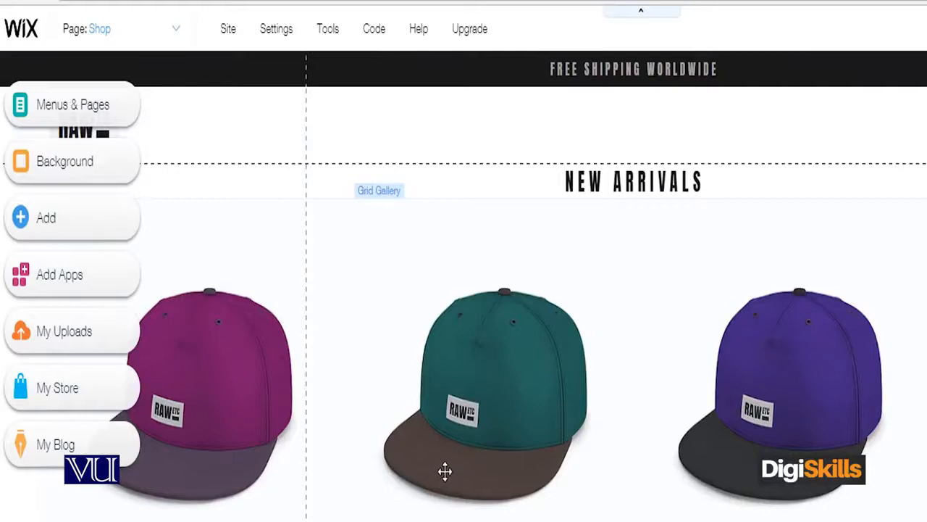
left_click(501, 394)
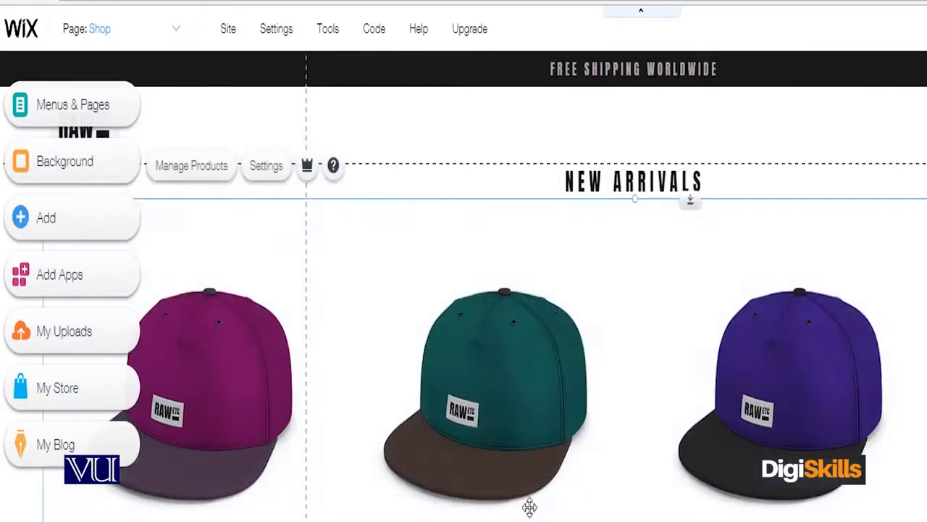
left_click(192, 166)
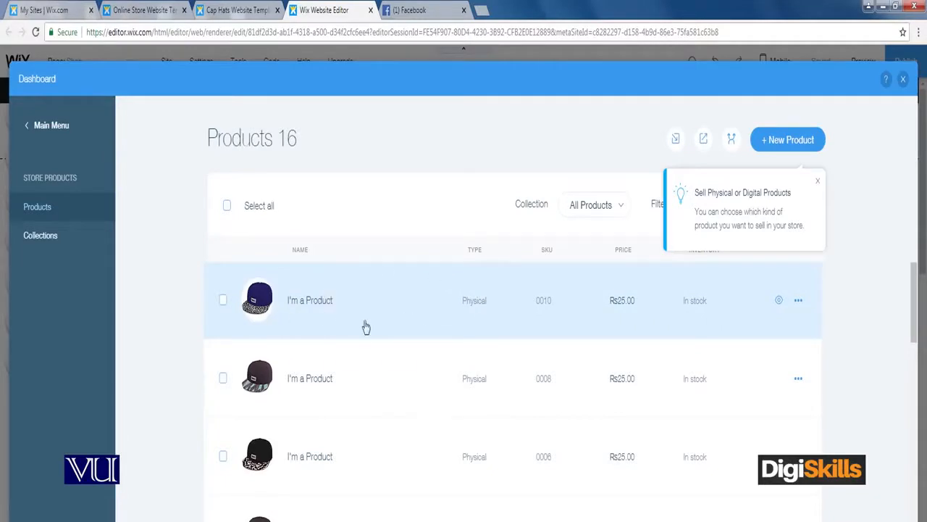
- Duplicate the blue cap product at the top of the product list and name the copy Blue Cap
left_click(817, 181)
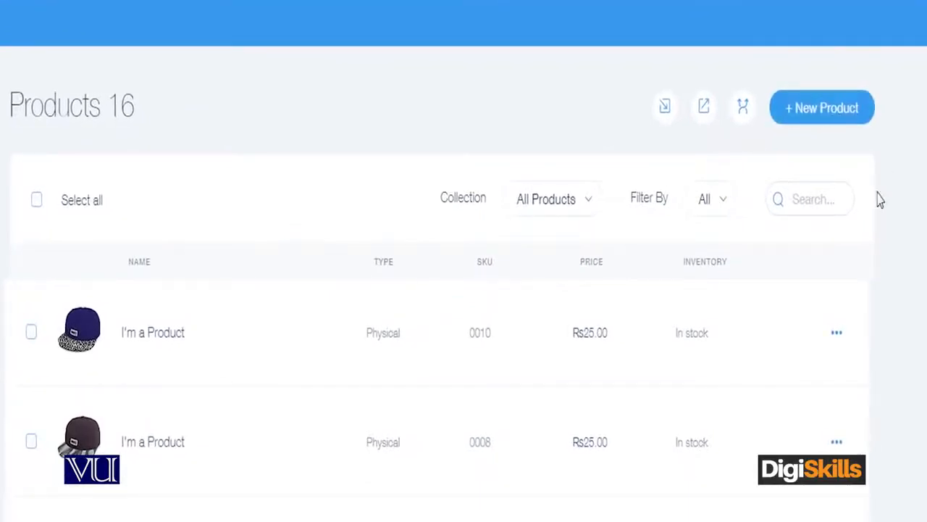
scroll(323, 435, "down", 1)
scroll(324, 441, "down", 5)
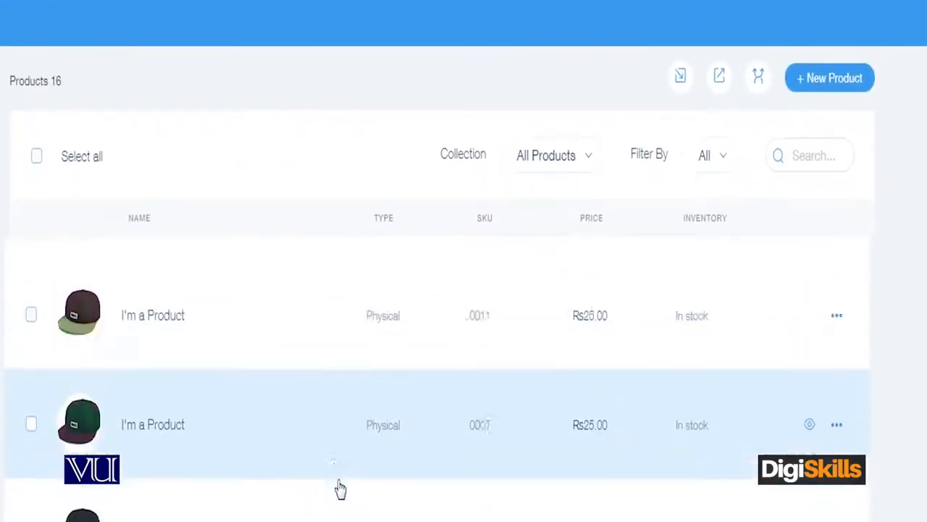
scroll(389, 360, "up", 15)
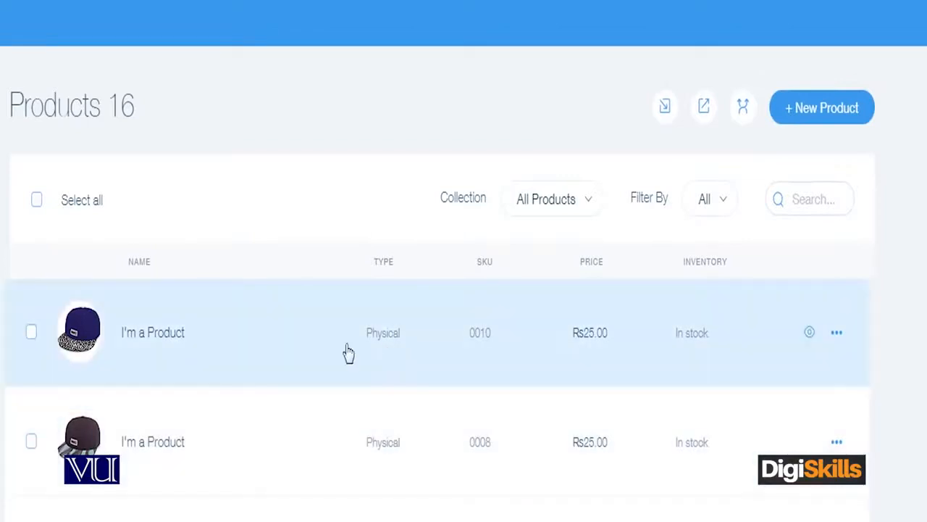
left_click(836, 335)
left_click(784, 324)
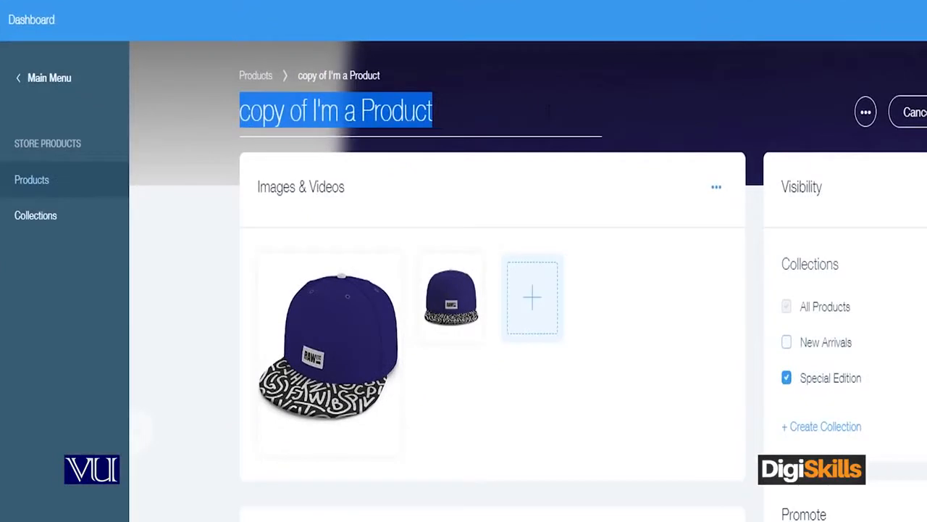
type("Blue Cap")
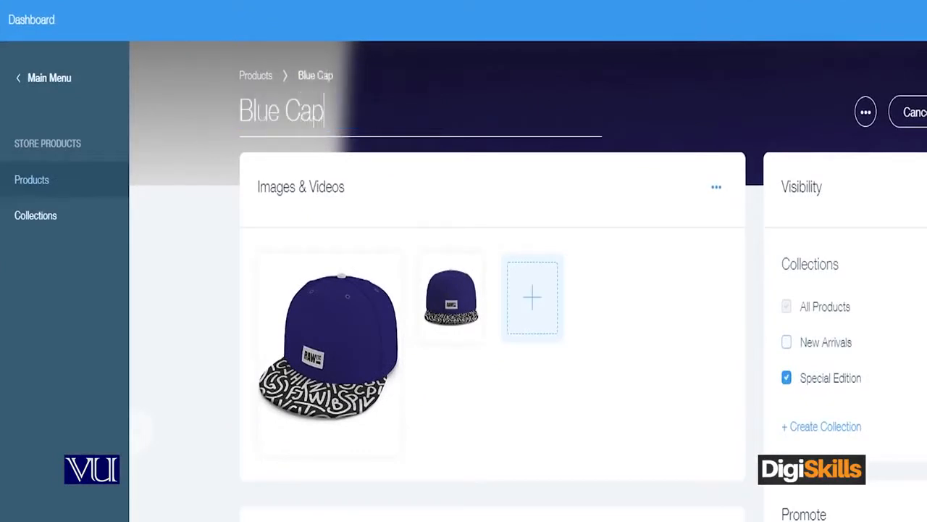
left_click(513, 367)
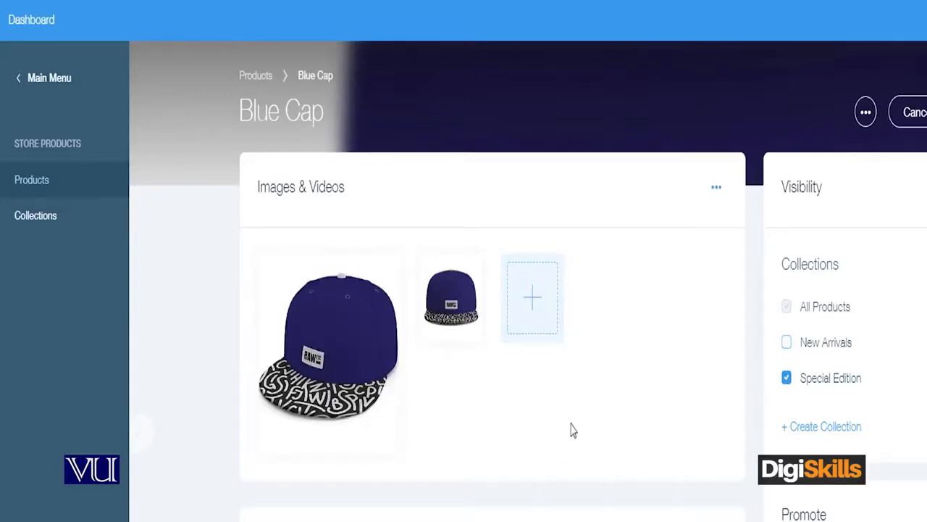
- Set the Blue Cap's price to Rs 1000 in its basic info, leaving the ribbon empty
scroll(571, 431, "down", 5)
left_click(307, 277)
left_click_drag(307, 276, 183, 281)
scroll(609, 461, "down", 1)
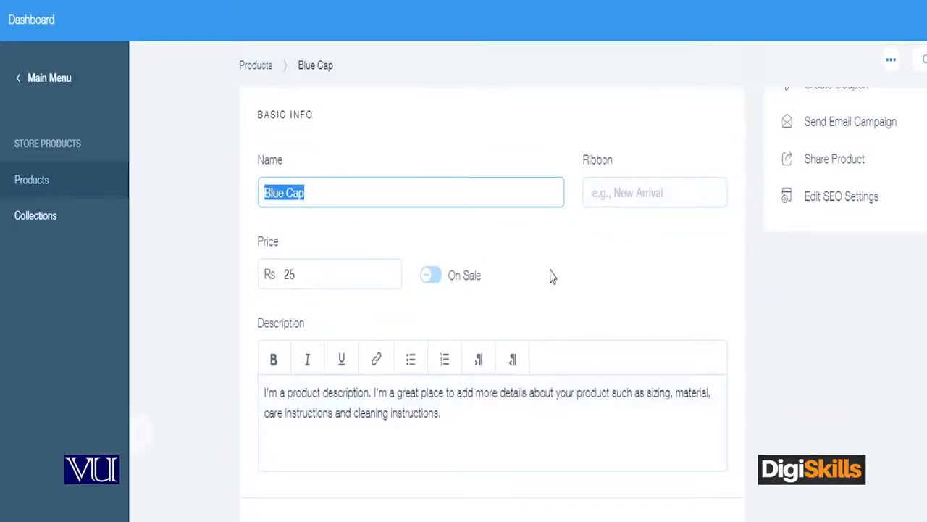
left_click(683, 193)
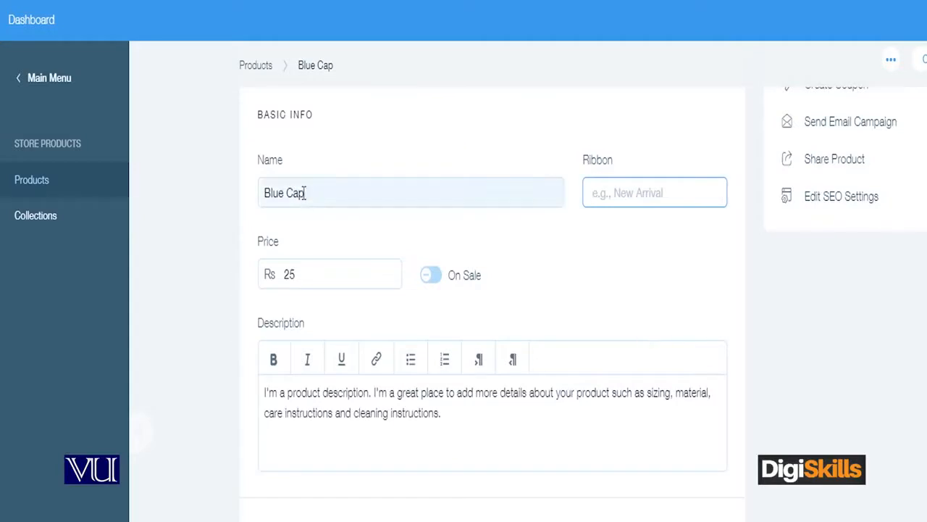
left_click(353, 282)
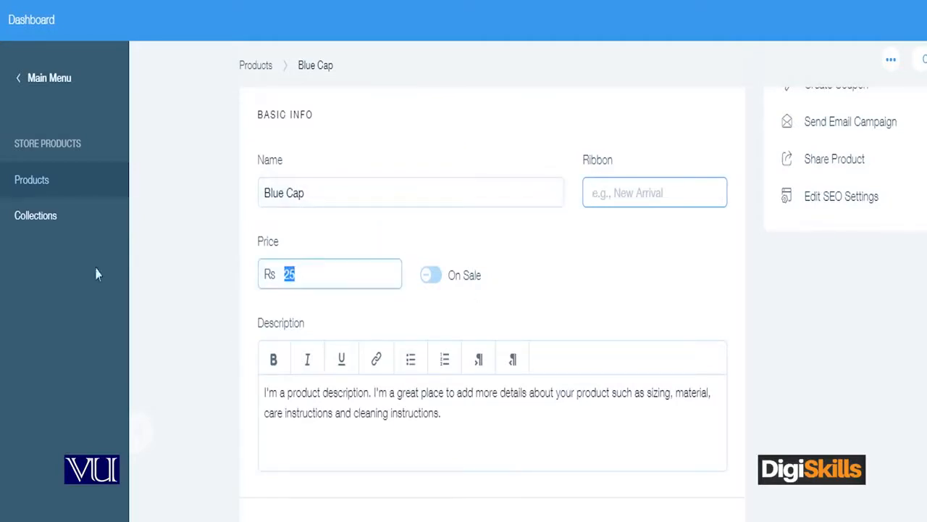
type("1000")
left_click(465, 286)
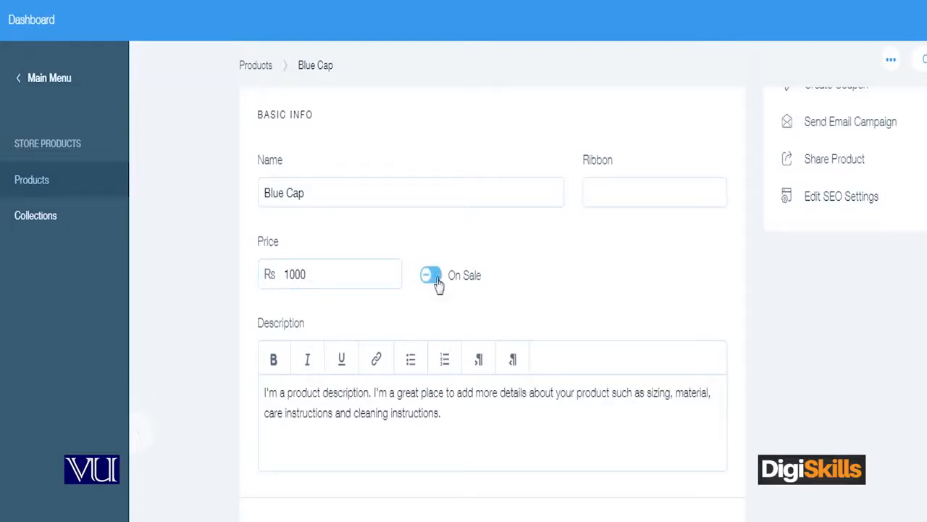
- Try putting the Blue Cap on sale with a 25% discount and the rupee discount mode, and turn the sale off again
left_click(434, 282)
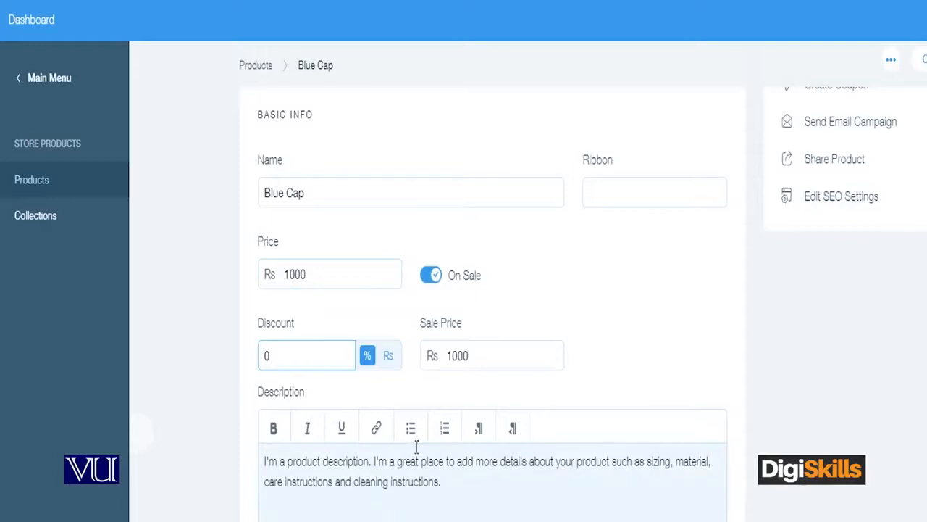
type("25")
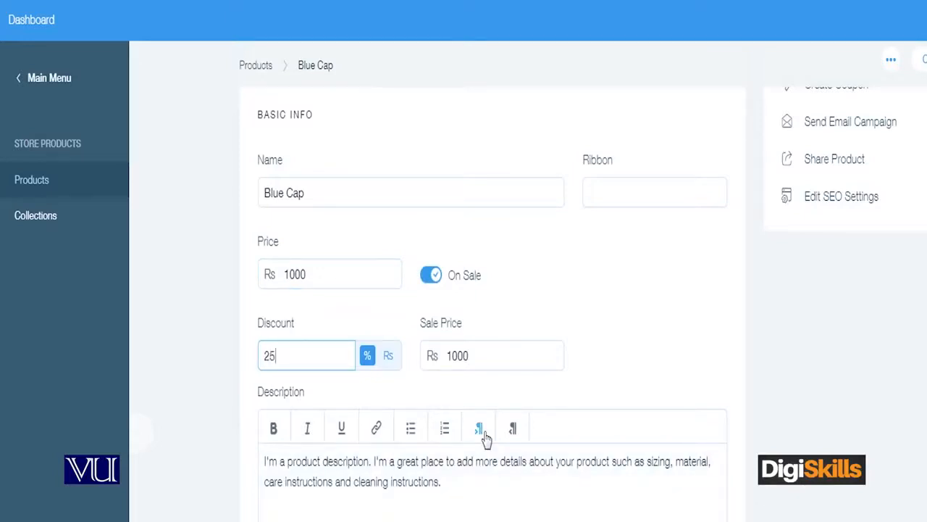
left_click(471, 356)
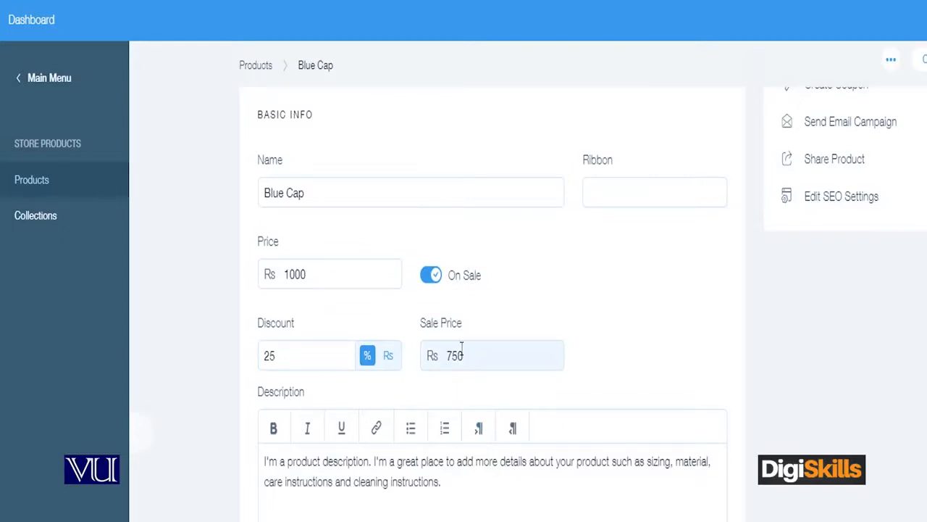
left_click(389, 356)
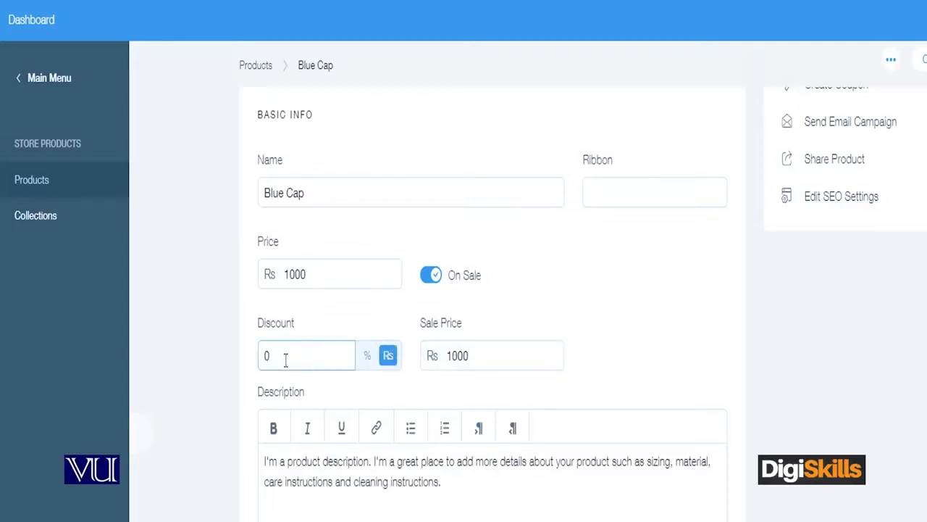
left_click(368, 357)
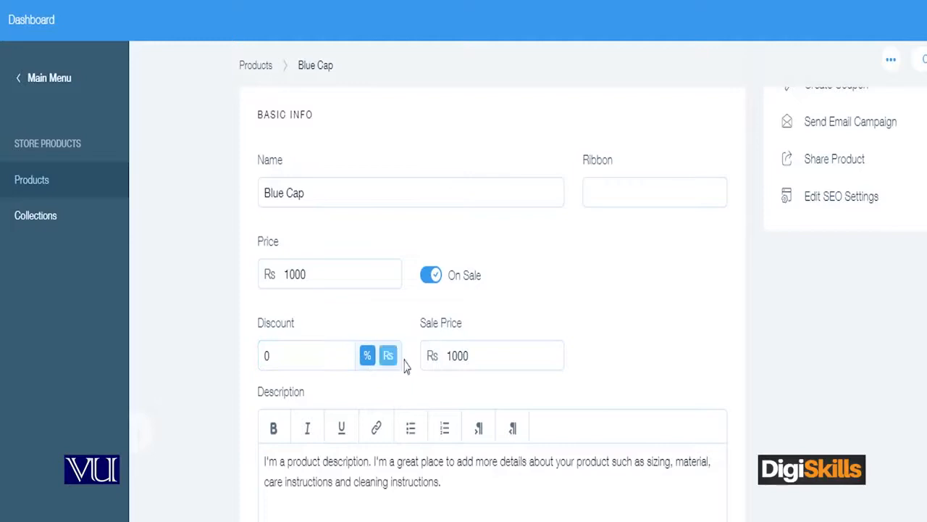
left_click(432, 274)
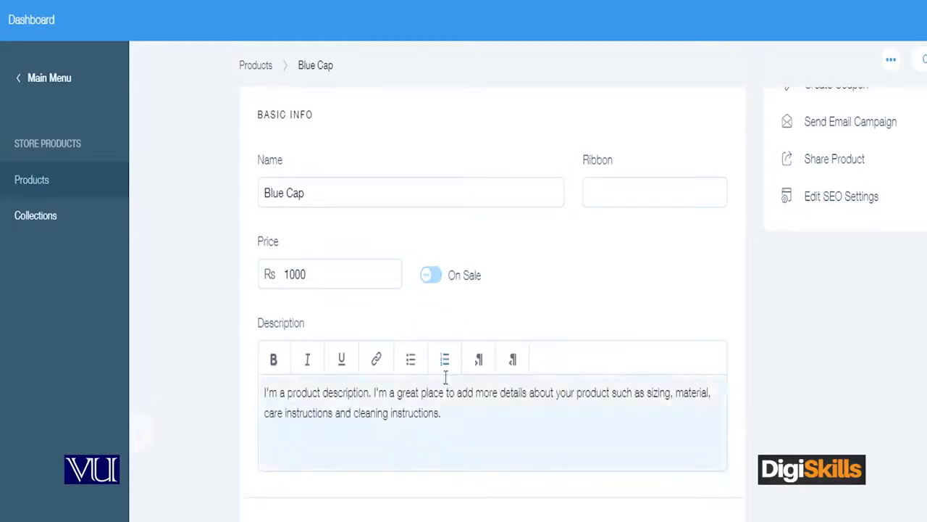
- Replace the product description with "This is a very good Cap" and, on a second line, "Made in Pakistan"
scroll(471, 360, "down", 2)
left_click(471, 261)
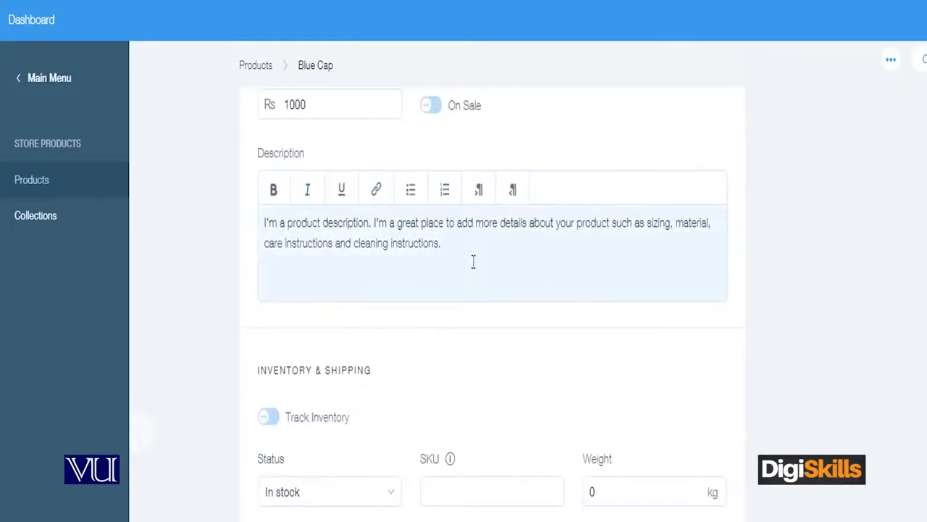
key("ctrl+a")
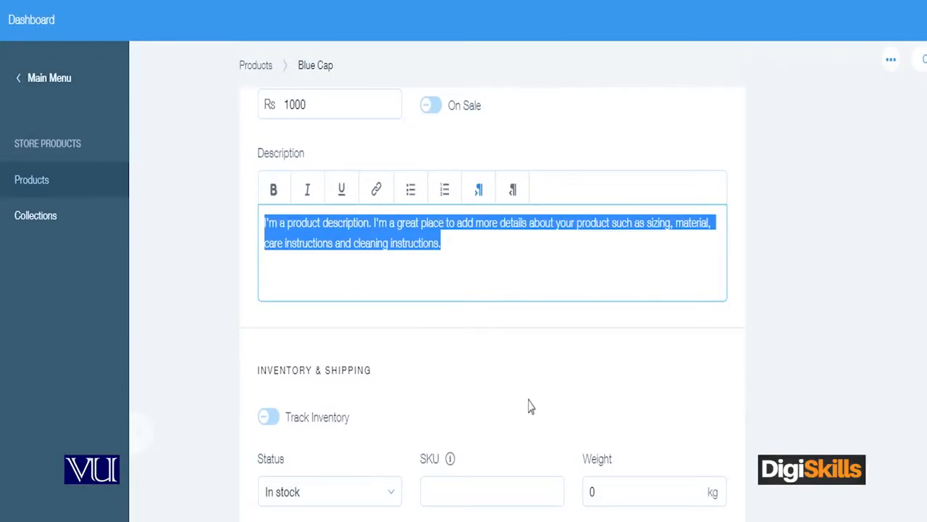
type("T")
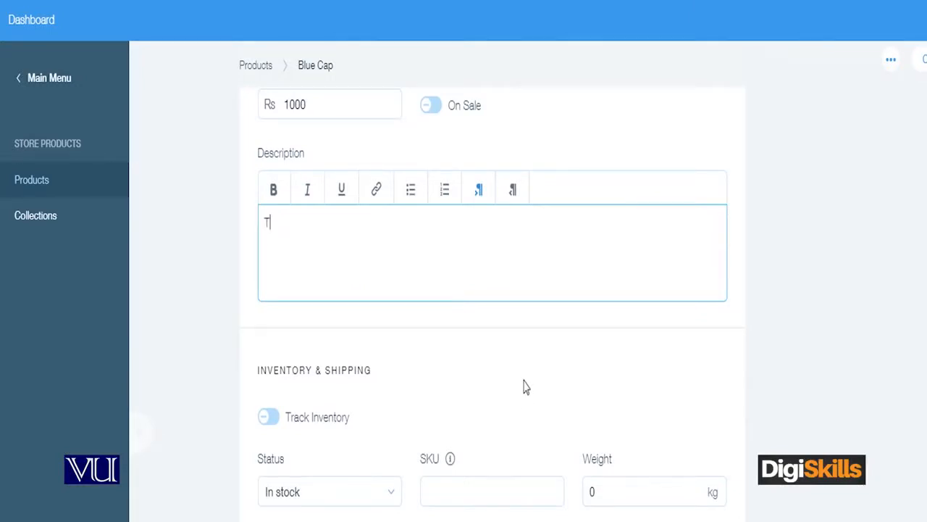
type("his is a very good Cap")
key("Return")
type("Made inPA")
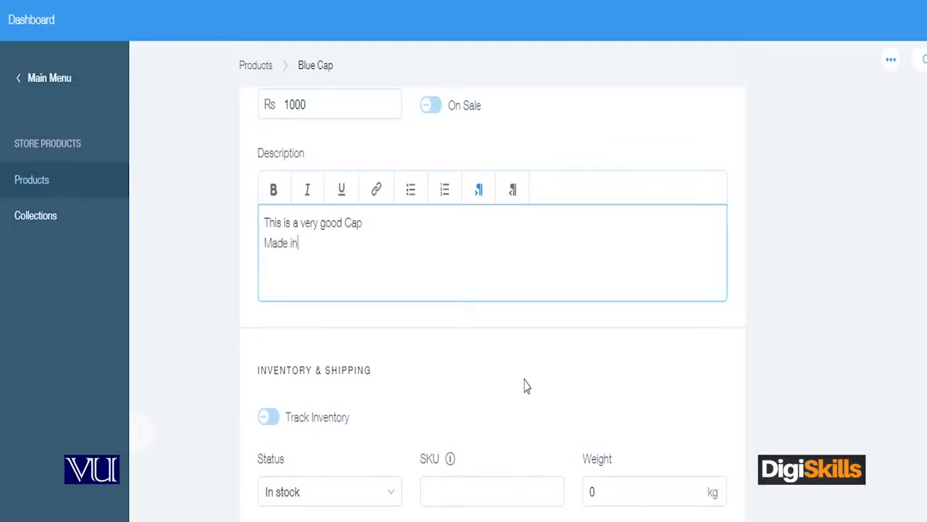
key("BackSpace")
key("BackSpace")
type("PAkista")
key("BackSpace")
type("istan")
- Enable inventory tracking with 20 units, leave the SKU empty and set the product's weight to 0.5 kg
scroll(503, 384, "down", 1)
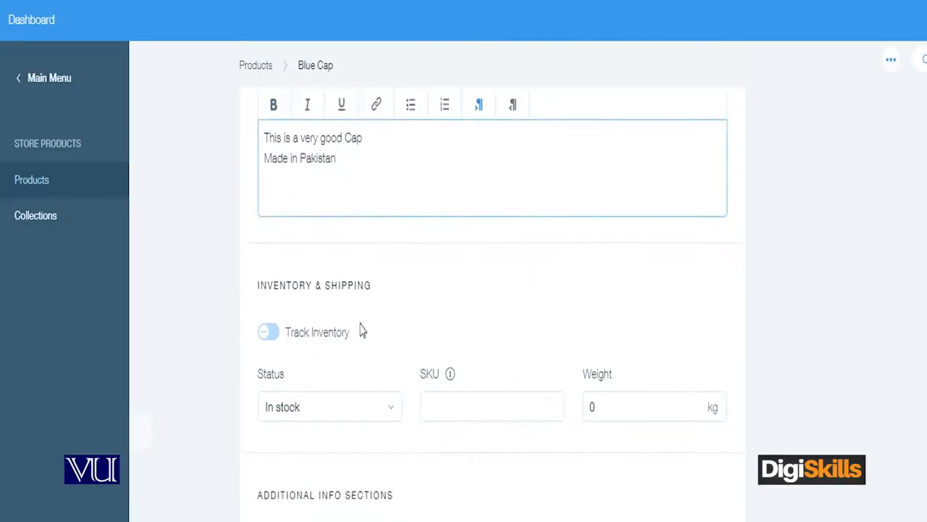
left_click(266, 334)
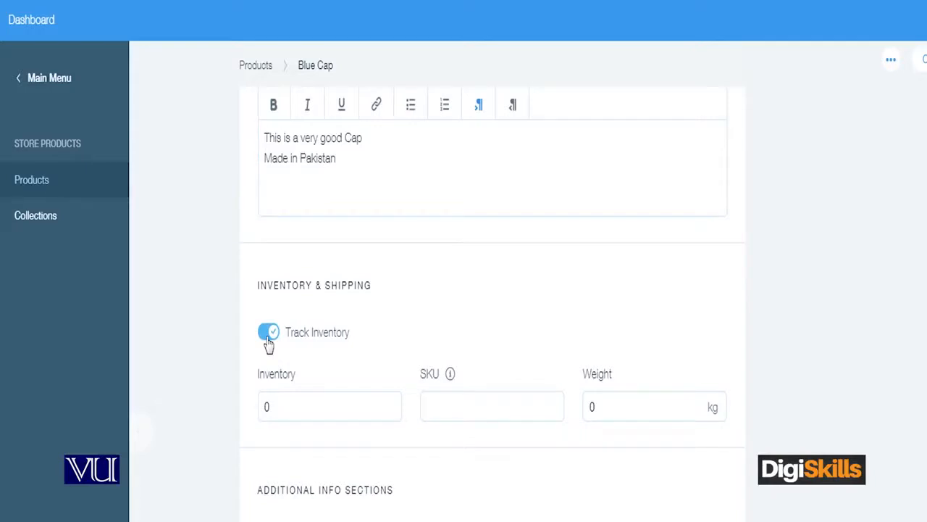
left_click(305, 408)
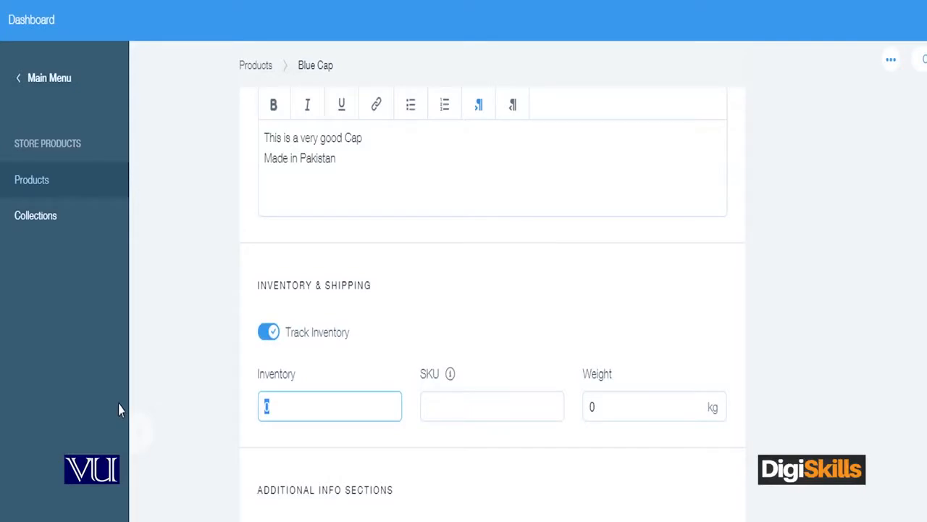
type("20")
left_click(439, 474)
left_click(451, 412)
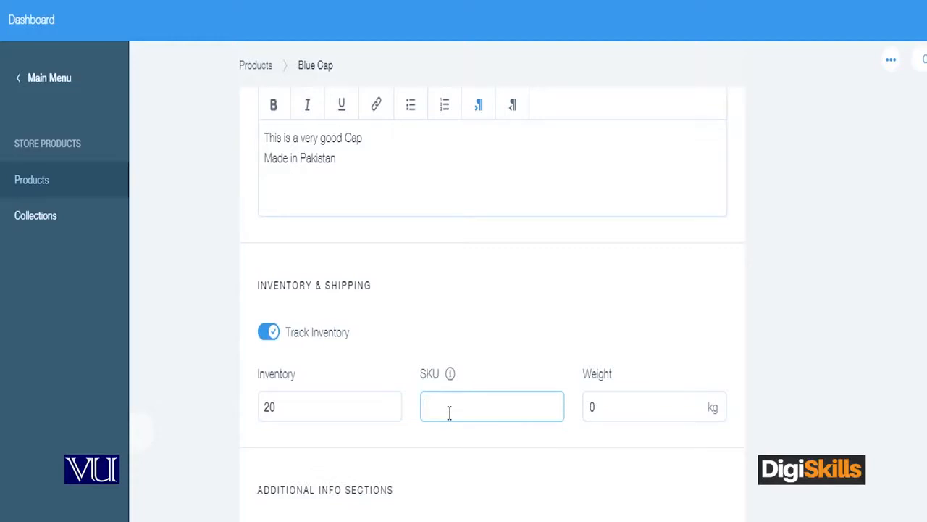
left_click(641, 413)
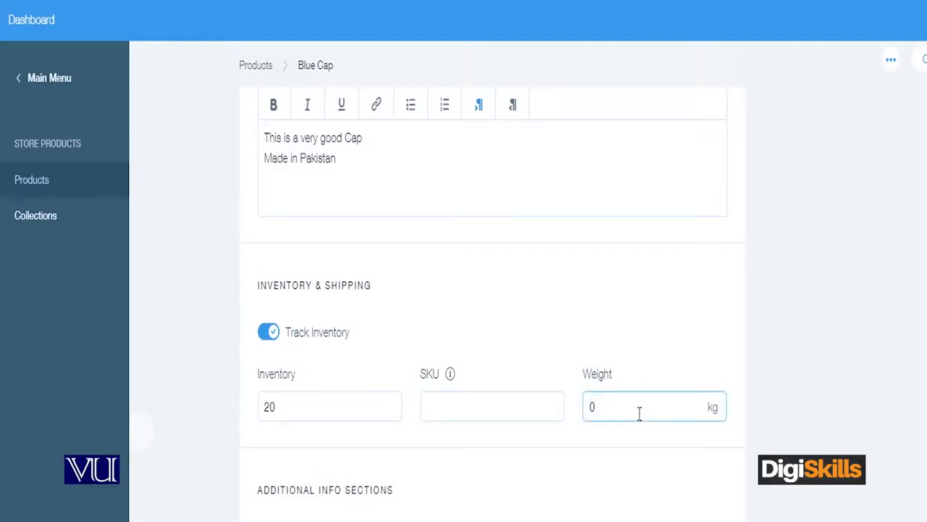
type("0.5")
left_click(679, 331)
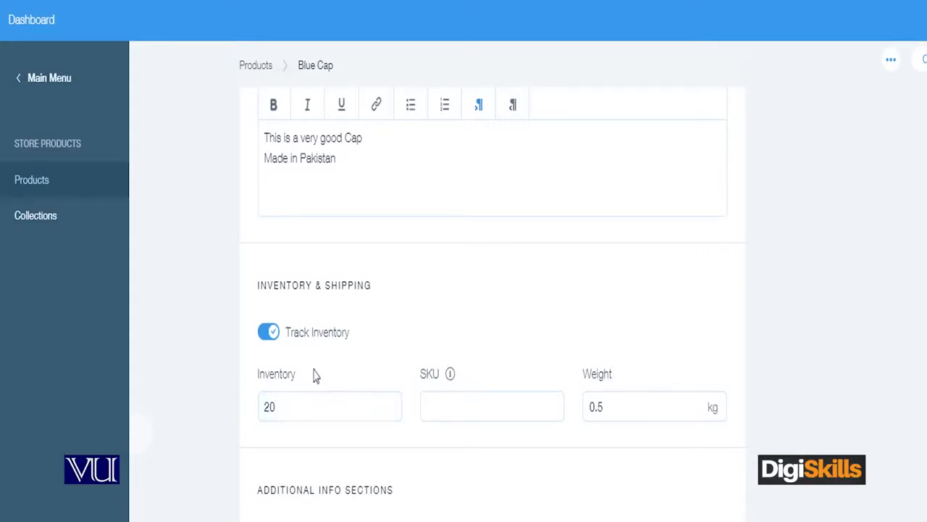
- Turn off inventory tracking and check the stock status choices, keeping the product In stock
left_click(270, 334)
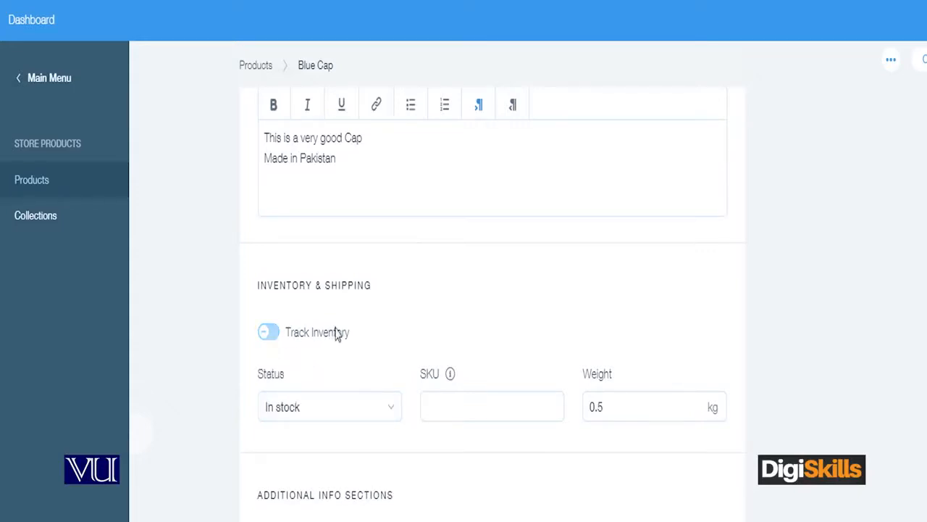
left_click(362, 414)
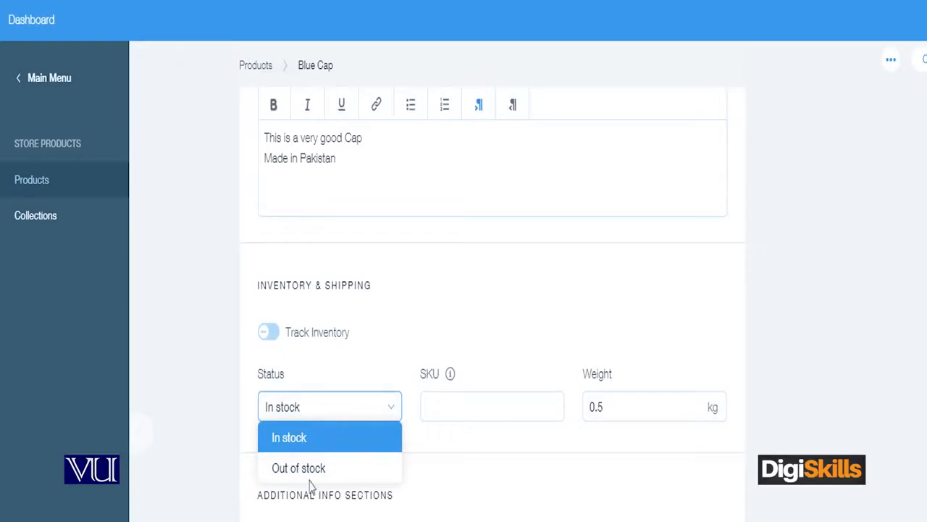
scroll(395, 392, "down", 3)
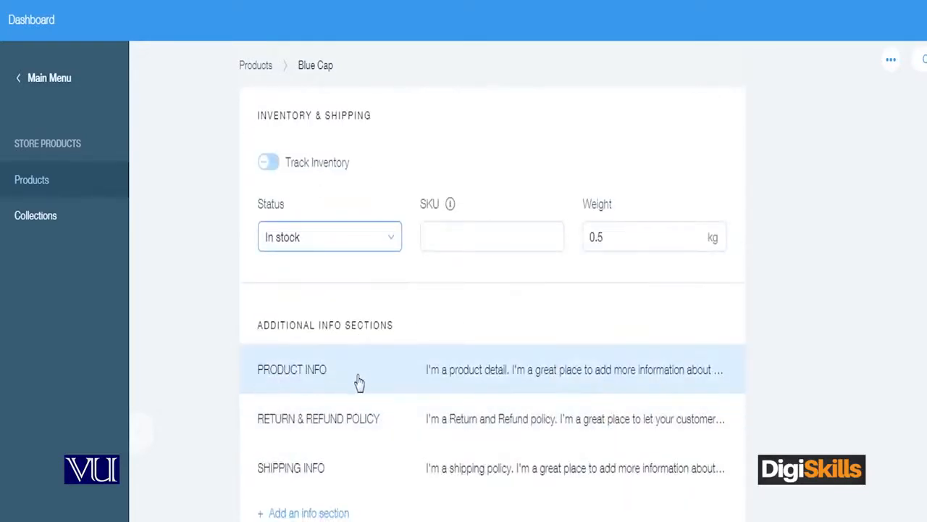
- Look at the Product Info section and the form for adding an info section, closing both without changes
left_click(362, 380)
left_click(731, 210)
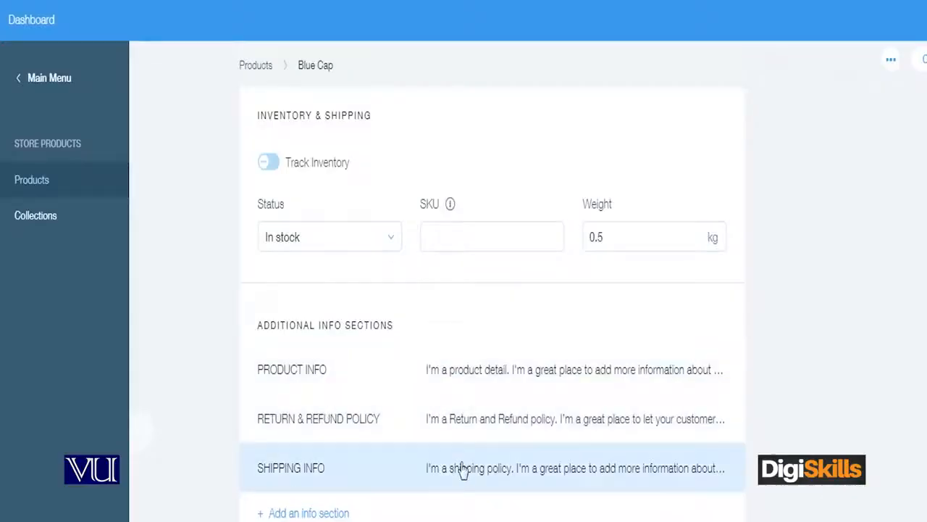
left_click(289, 485)
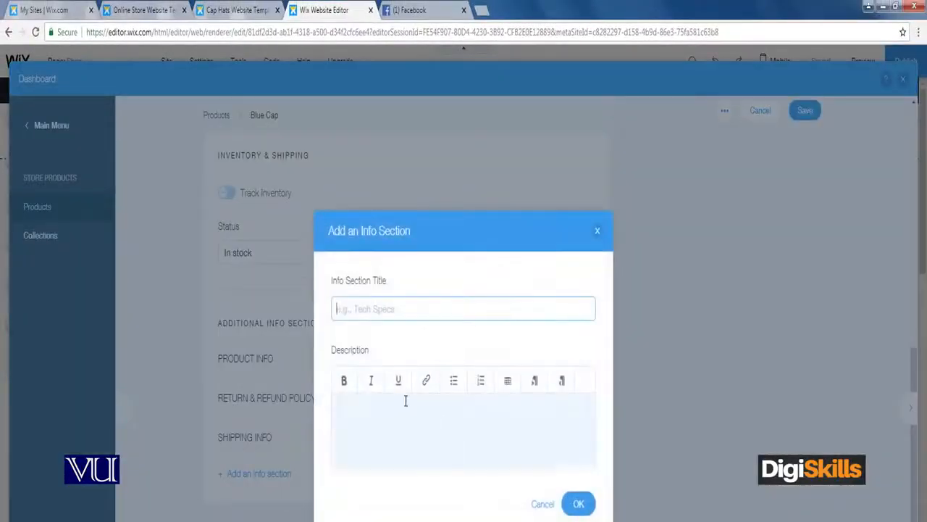
left_click(600, 231)
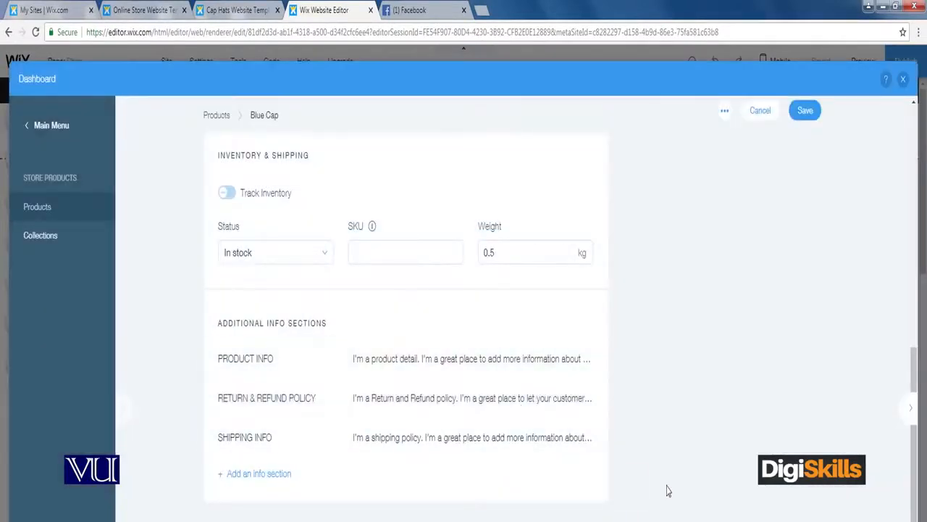
- Examine the custom text setting, the Size option with its choices, and the price and inventory management for variants
scroll(665, 491, "down", 1)
scroll(661, 492, "down", 4)
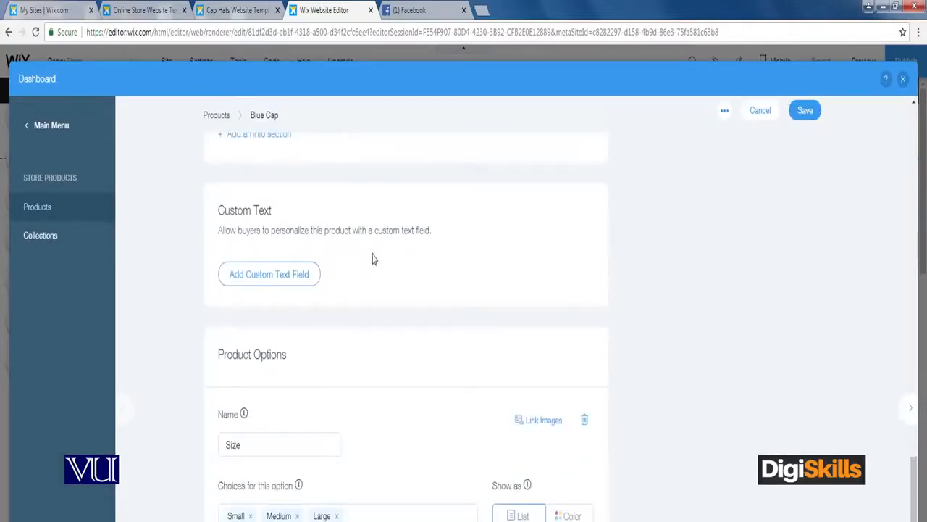
left_click(269, 281)
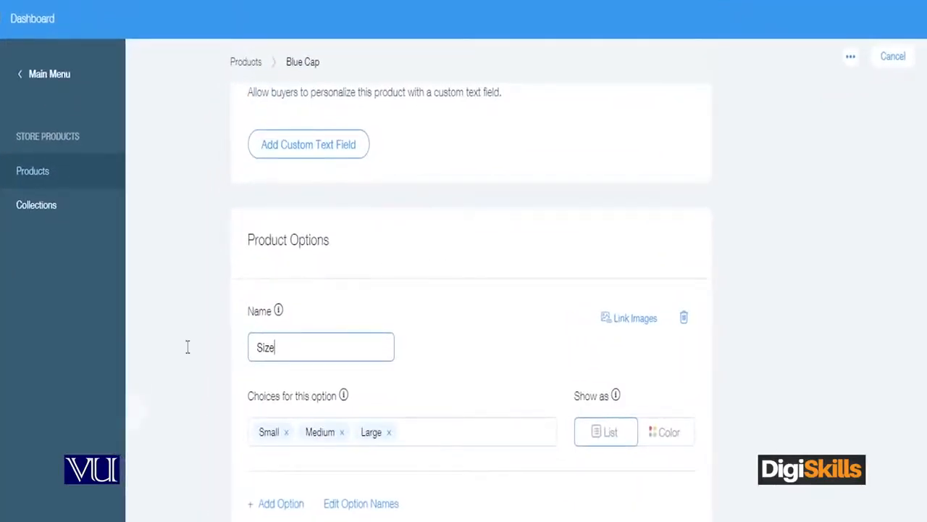
double_click(266, 348)
left_click(289, 341)
scroll(471, 290, "down", 3)
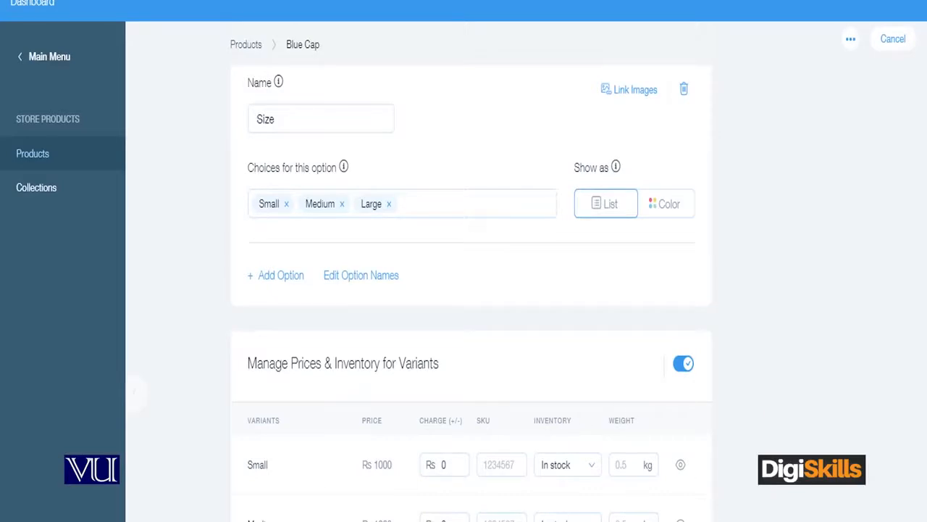
- Turn off price and inventory management for the variants, then save the Blue Cap product and leave the store dashboard
left_click(684, 364)
left_click(669, 406)
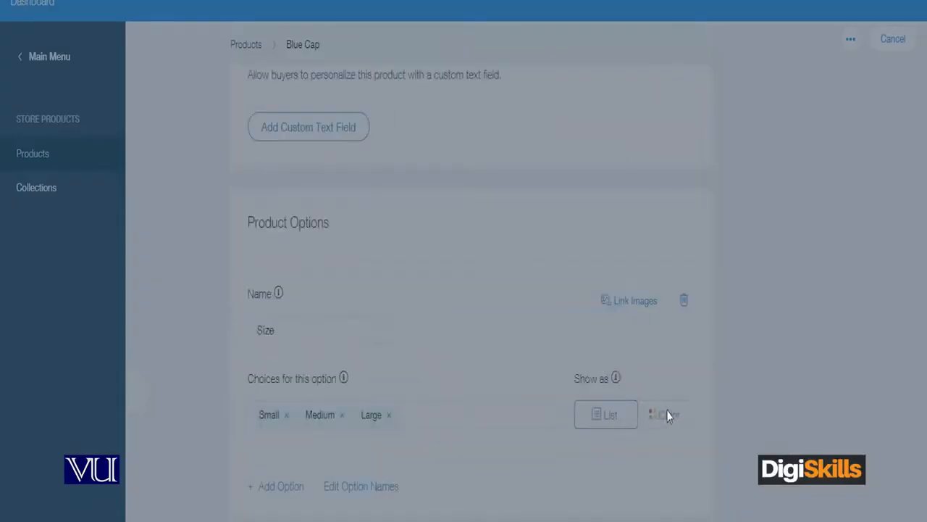
scroll(647, 421, "up", 15)
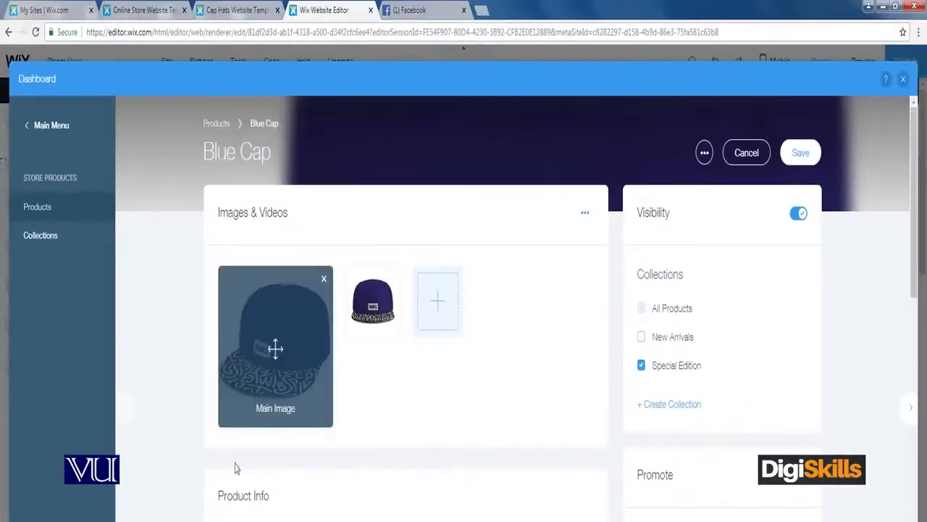
left_click(809, 159)
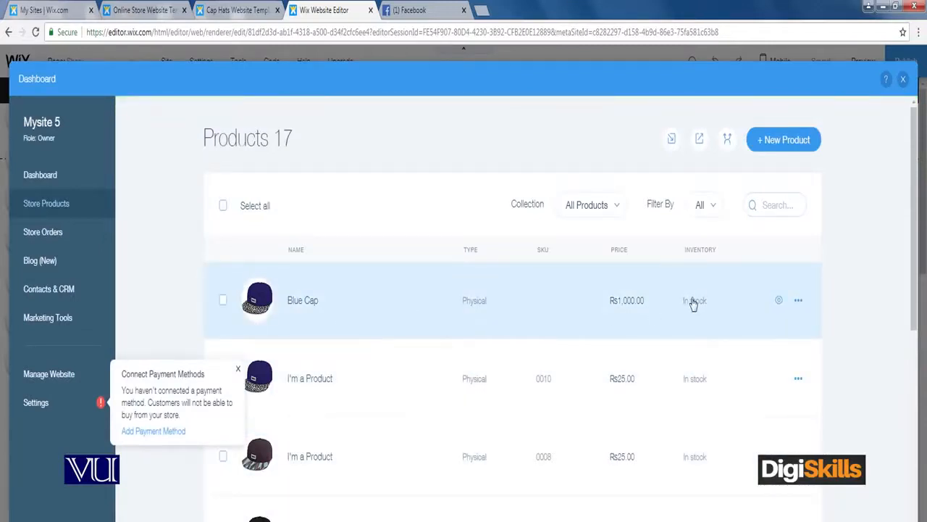
left_click(903, 79)
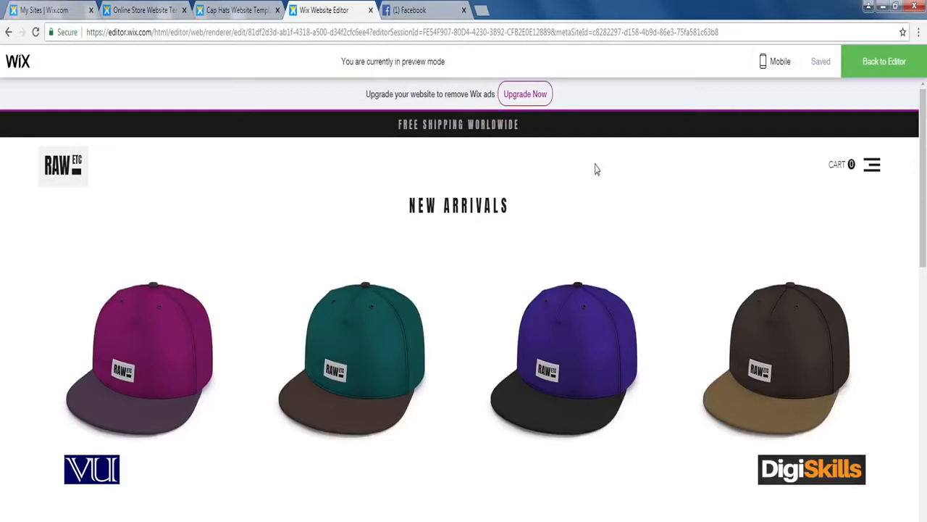
- Preview the site, go to its Shop page and open the Blue Cap product page
left_click(872, 168)
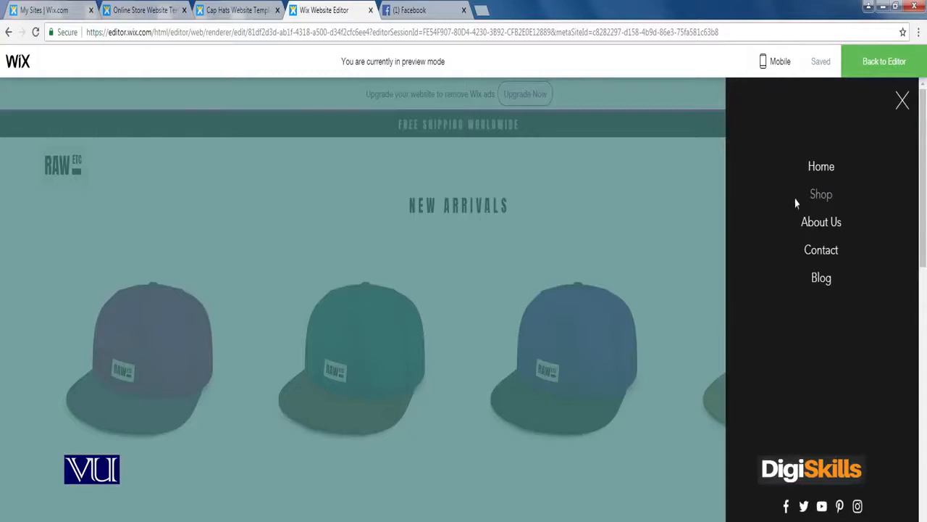
left_click(827, 196)
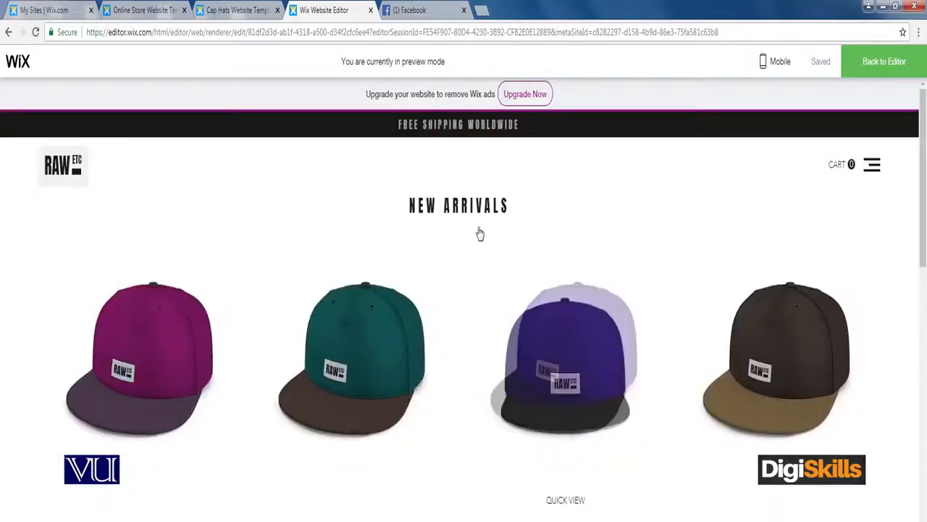
scroll(480, 232, "down", 3)
scroll(483, 233, "down", 5)
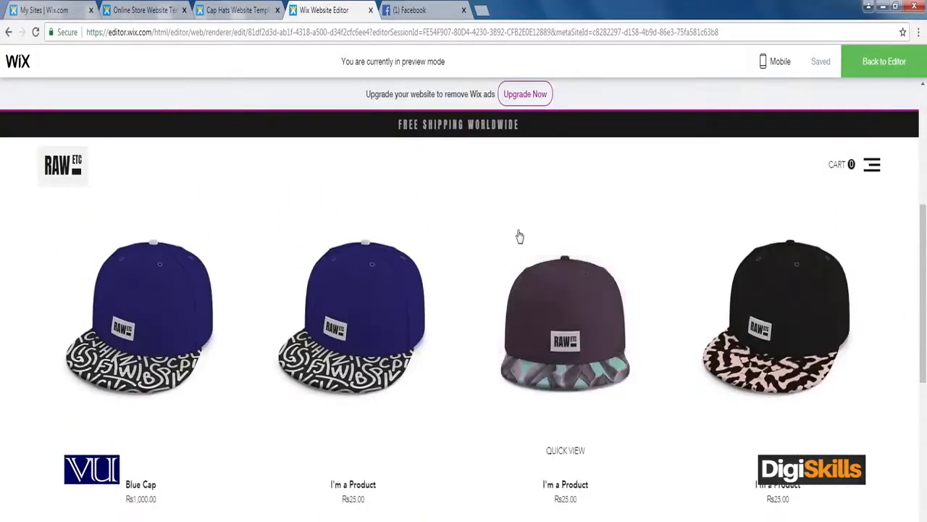
left_click(203, 274)
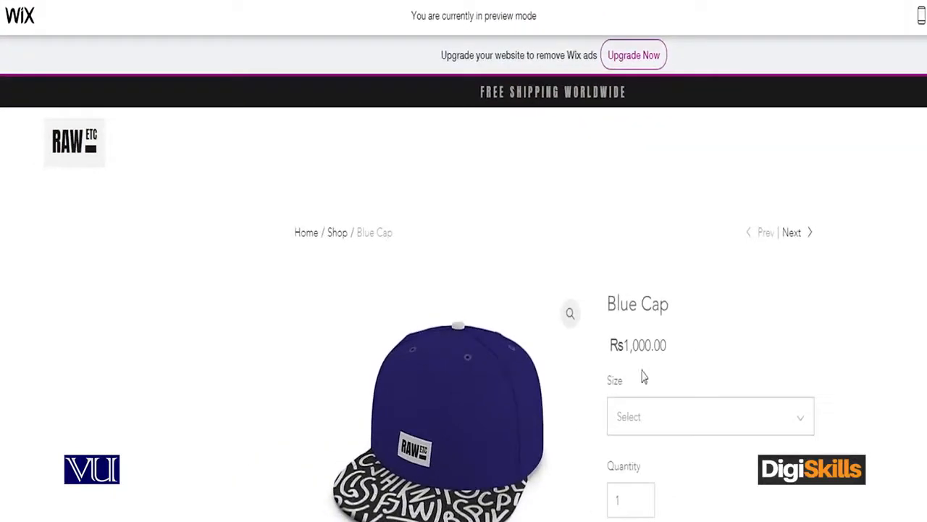
- Choose Medium as the size on the Blue Cap product page
scroll(673, 367, "down", 1)
left_click(677, 347)
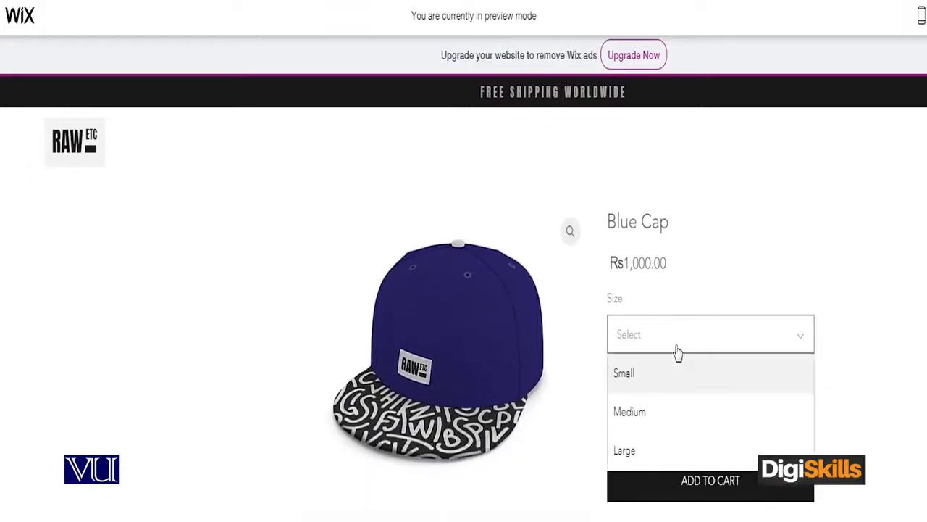
left_click(682, 426)
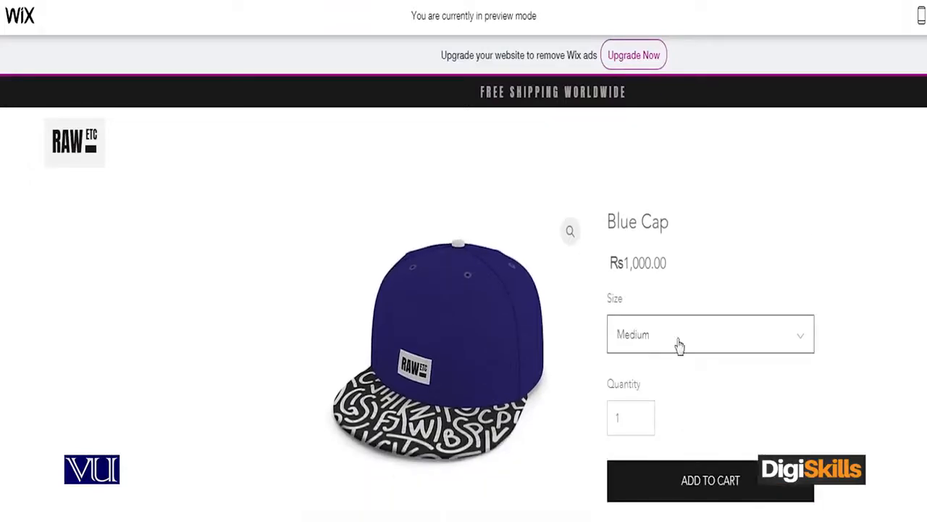
- Examine the Blue Cap description and the product, return and refund, and shipping info sections beside it
scroll(770, 398, "down", 2)
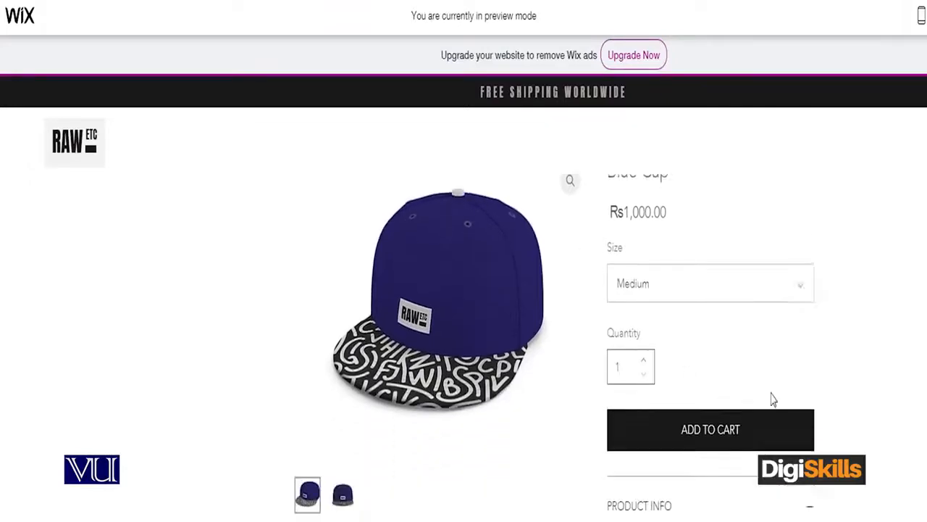
left_click_drag(293, 428, 399, 431)
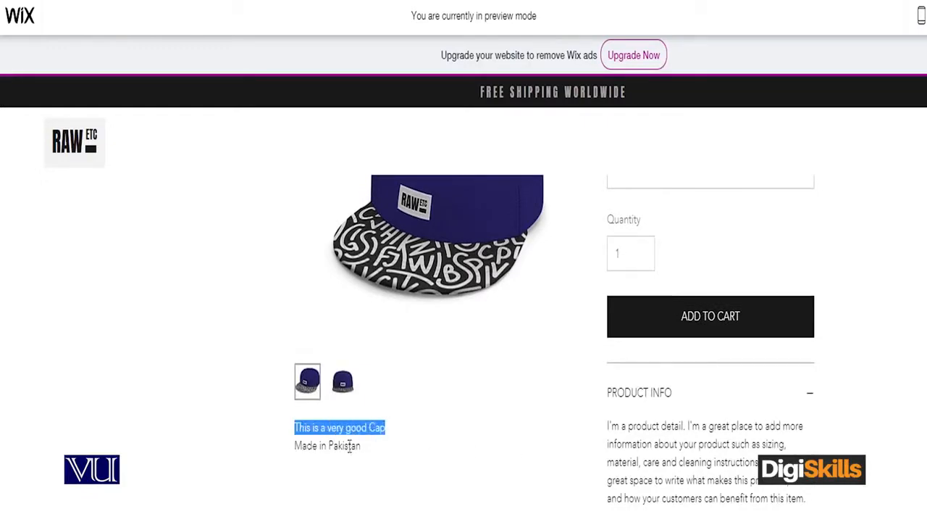
left_click(409, 434)
left_click_drag(607, 425, 758, 462)
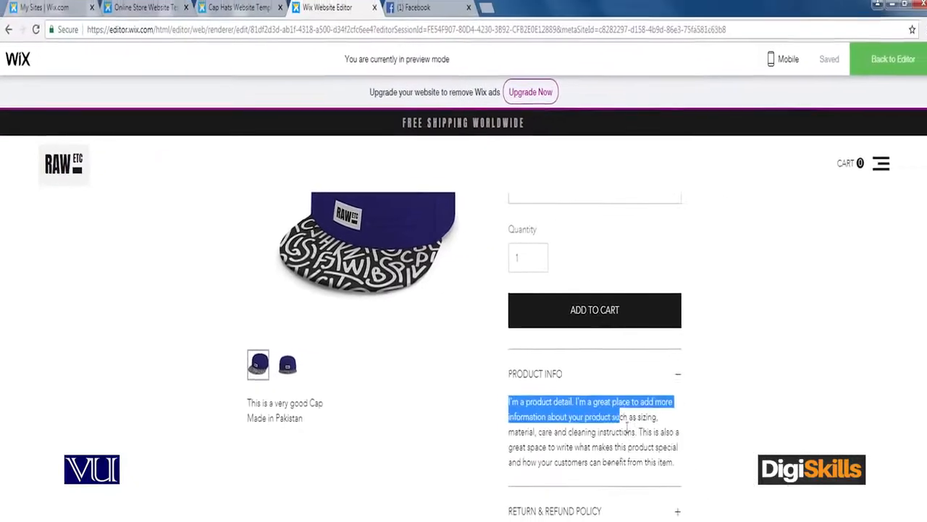
left_click(618, 516)
left_click(623, 520)
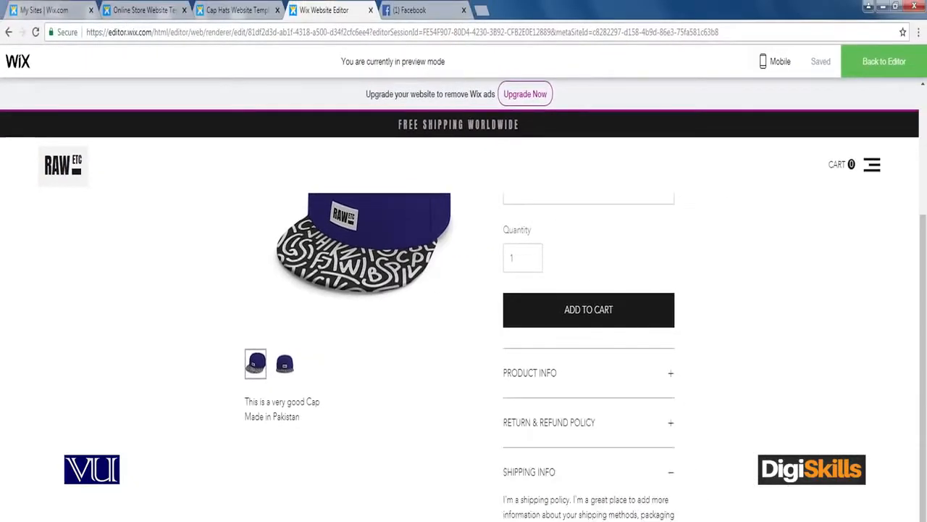
scroll(735, 505, "down", 2)
- Add one Medium Blue Cap to the cart and close the cart overview
scroll(686, 513, "up", 4)
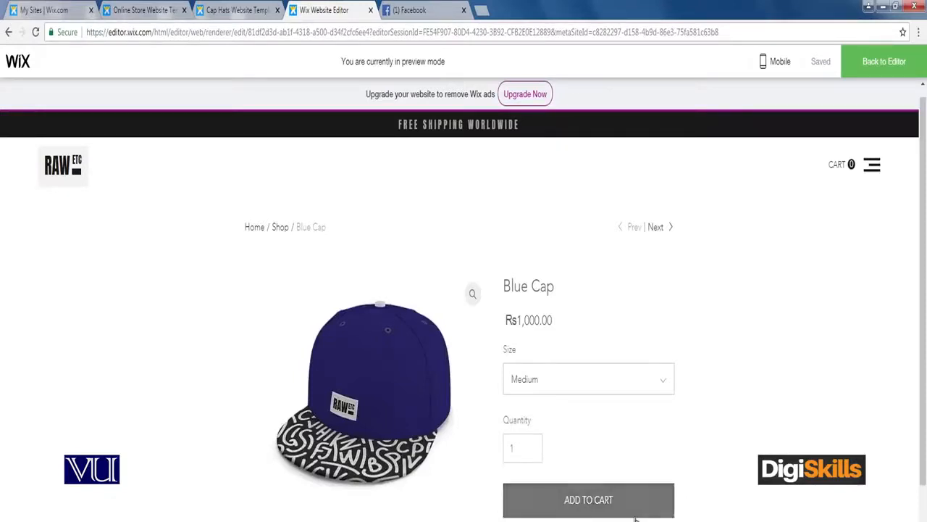
left_click(560, 515)
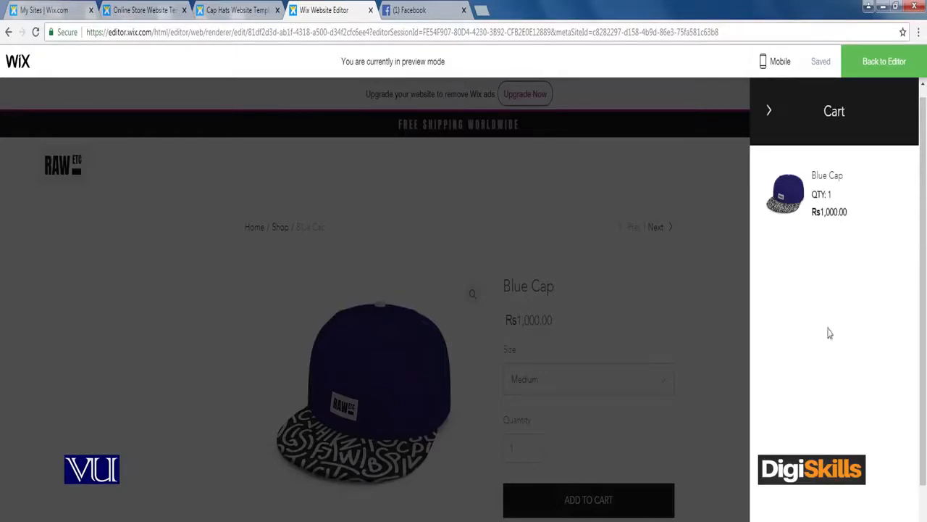
left_click(691, 319)
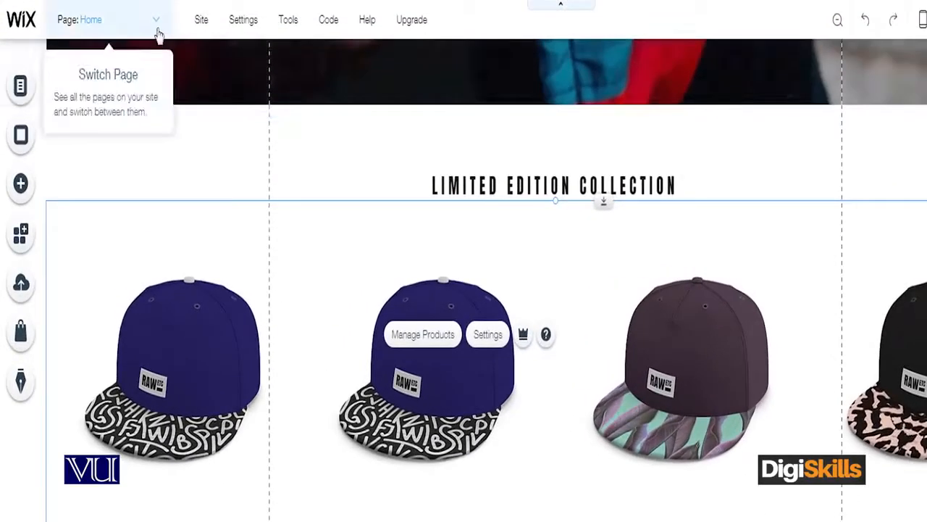
- Switch the editor to the Thank You Page among the store pages and select its order confirmation content
left_click(159, 33)
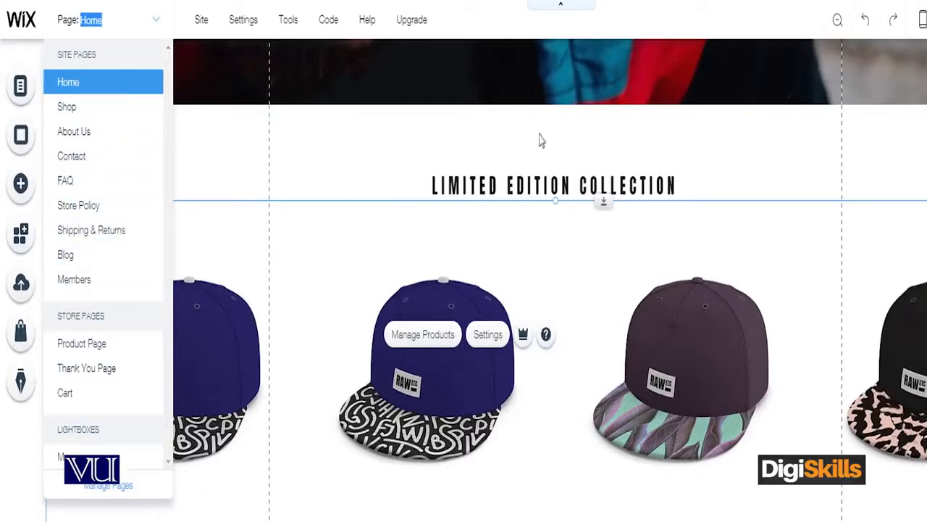
left_click(94, 369)
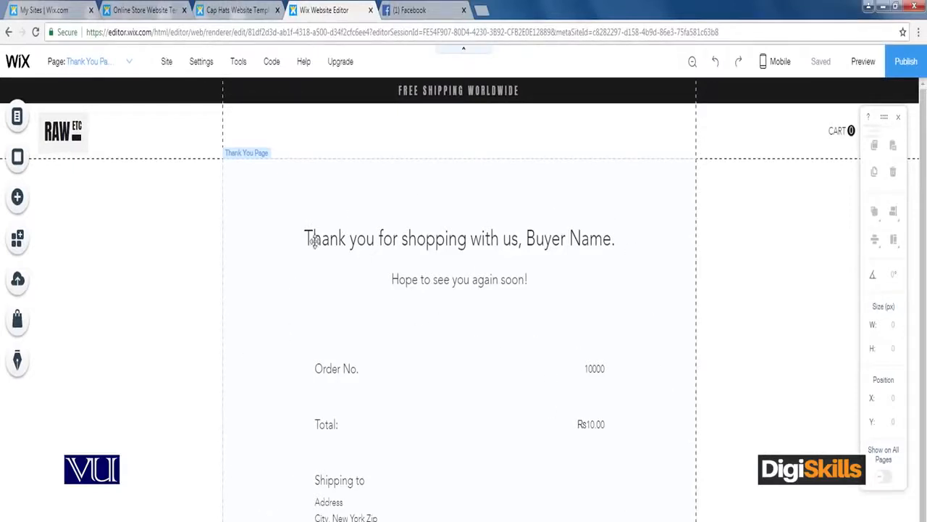
left_click(476, 242)
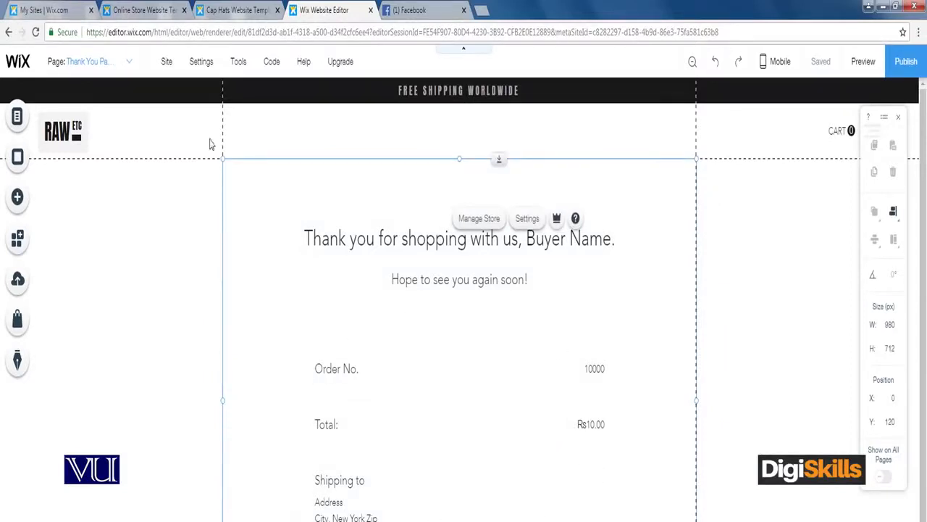
- Return to the Home page, show the site's navigation menu and move the floating editing toolbar clear of it
left_click(132, 64)
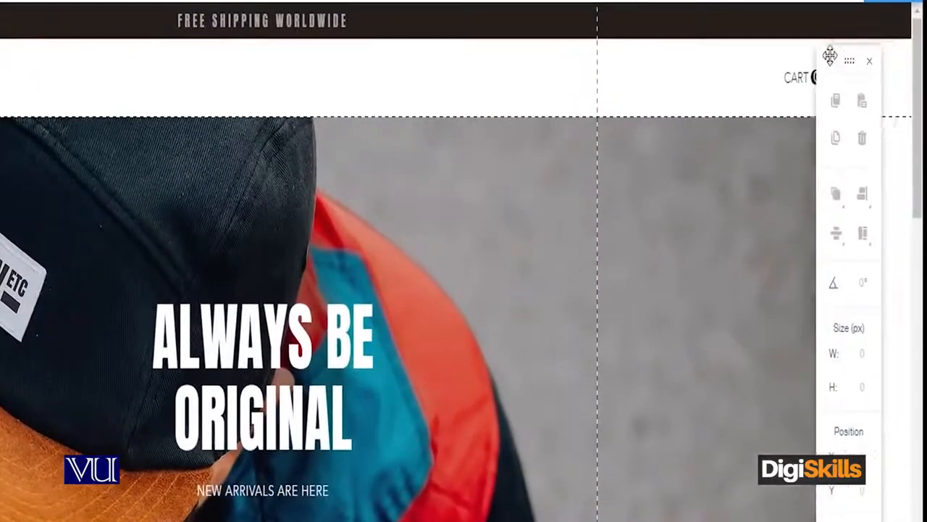
left_click_drag(830, 56, 732, 63)
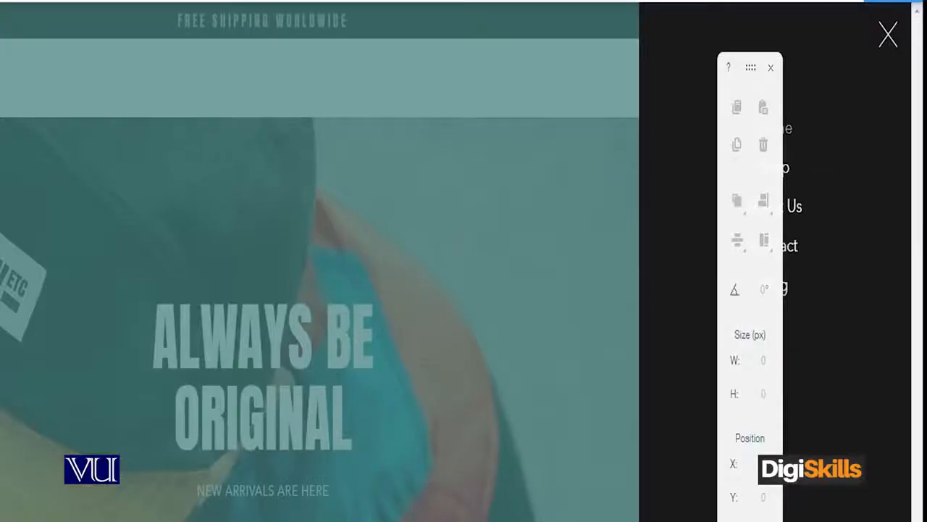
left_click_drag(755, 64, 628, 68)
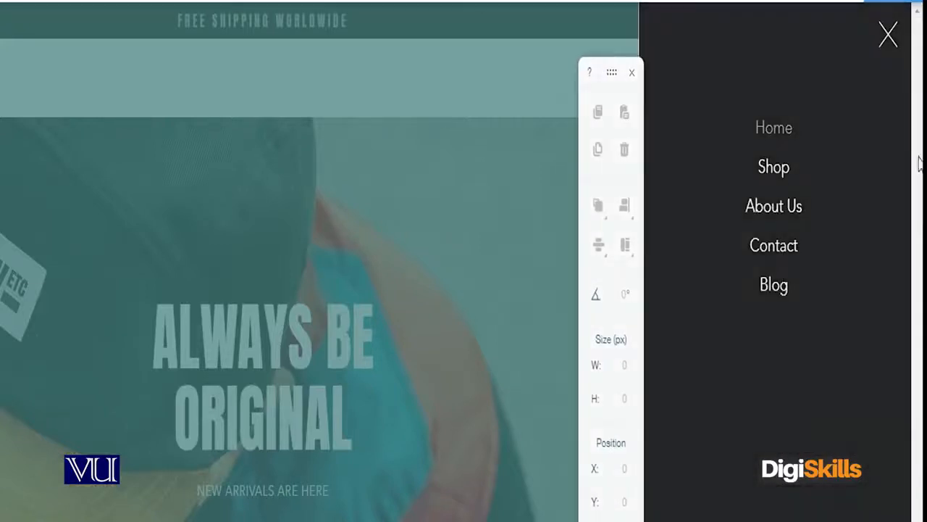